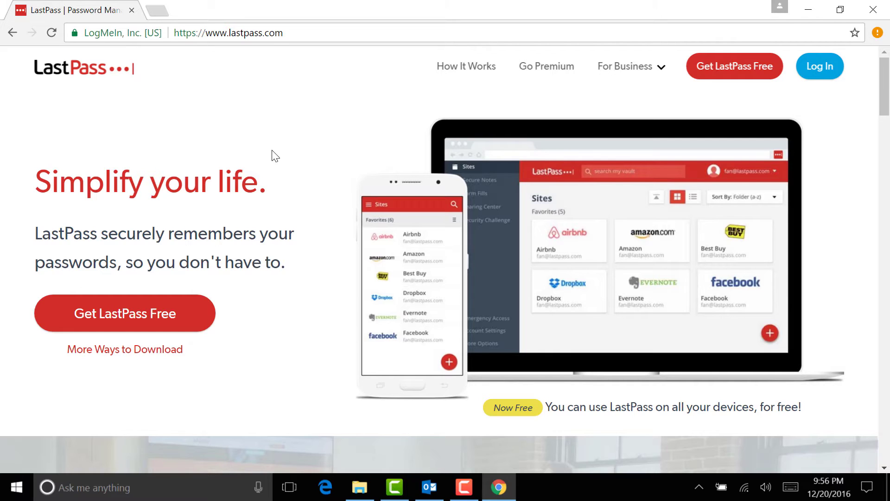
# Install the free LastPass extension in Chrome from the Get LastPass Free page
pyautogui.click(727, 69)
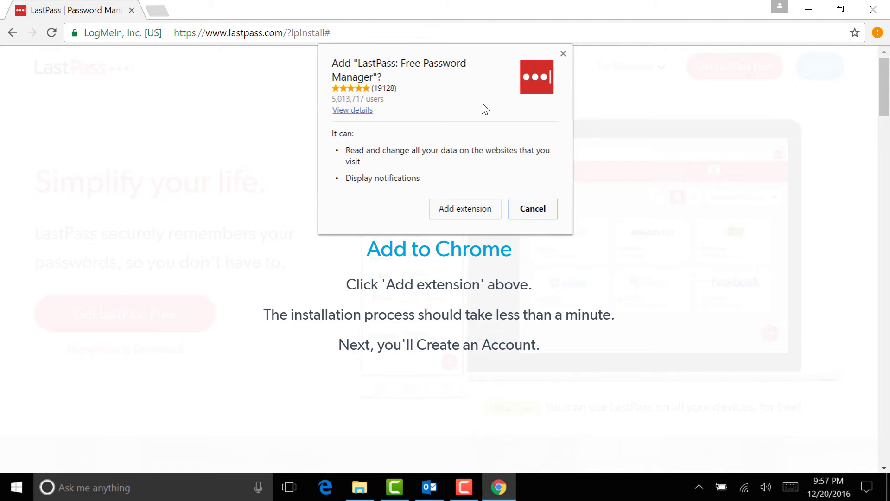
pyautogui.click(454, 210)
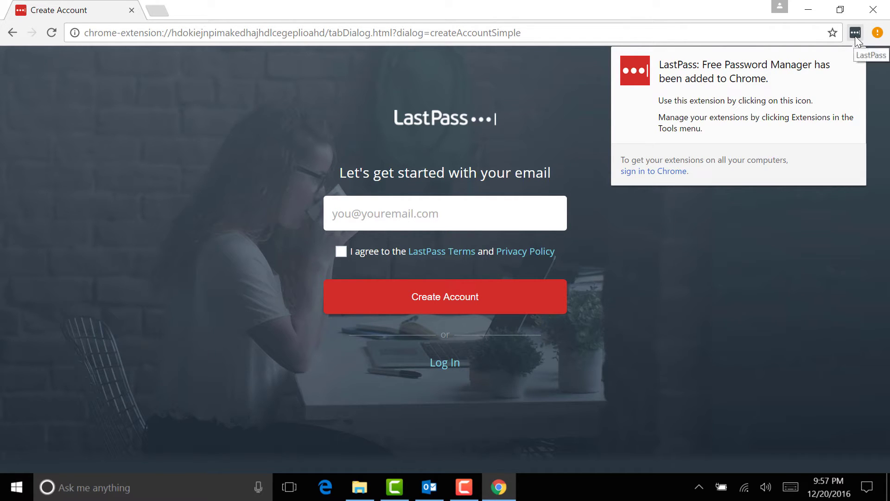
# Sign up with the account e-mail address, agreeing to the Terms and Privacy Policy
pyautogui.click(422, 215)
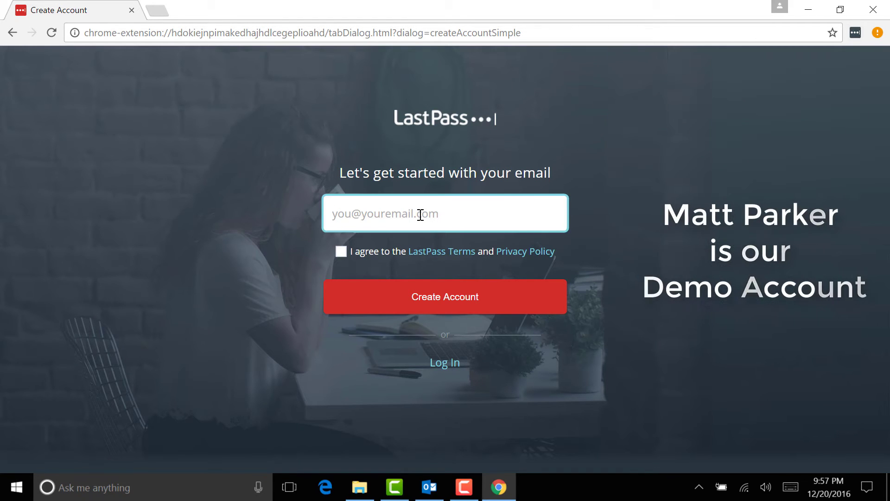
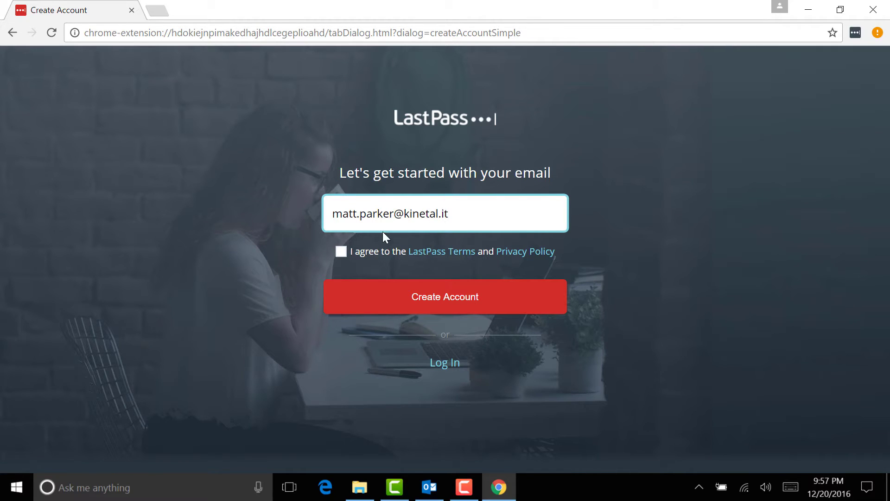
pyautogui.click(341, 251)
pyautogui.click(414, 301)
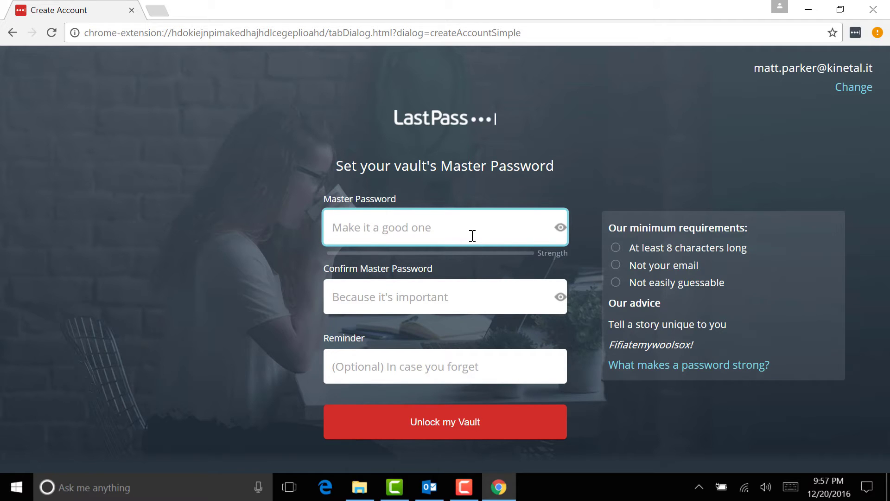
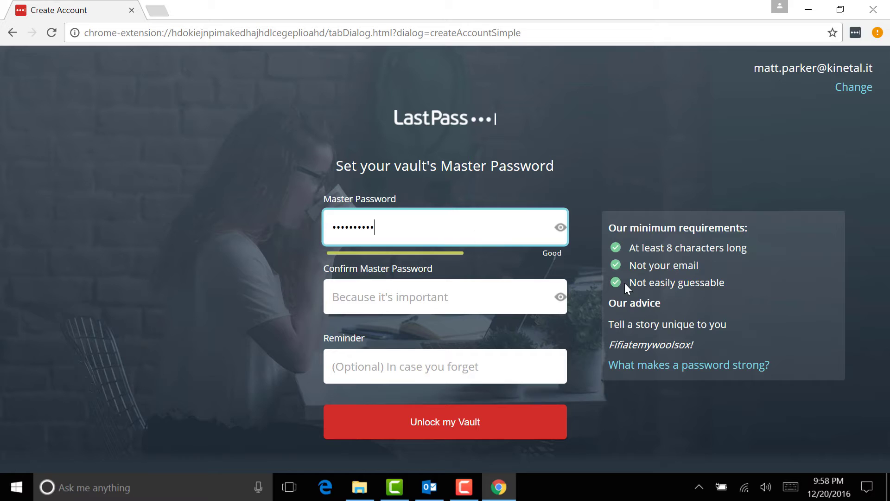
# Enter and confirm the master password, with the reminder 'Something Clever'
pyautogui.click(486, 309)
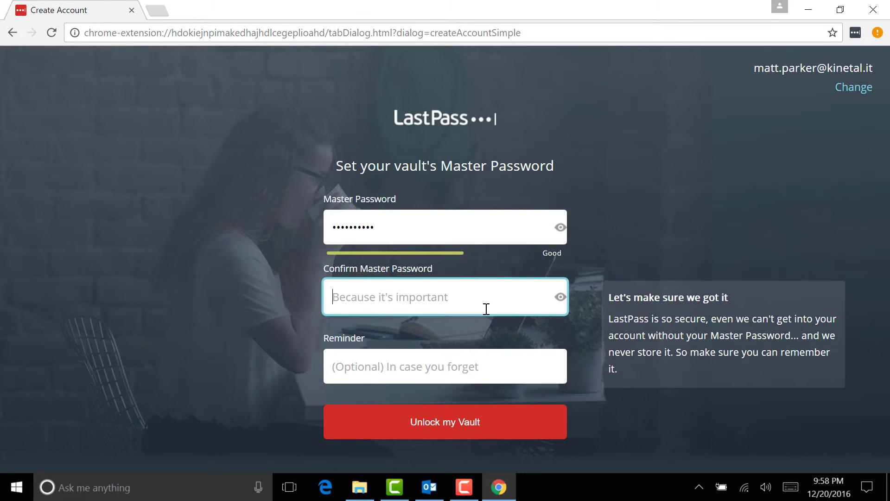
pyautogui.write('••••••••')
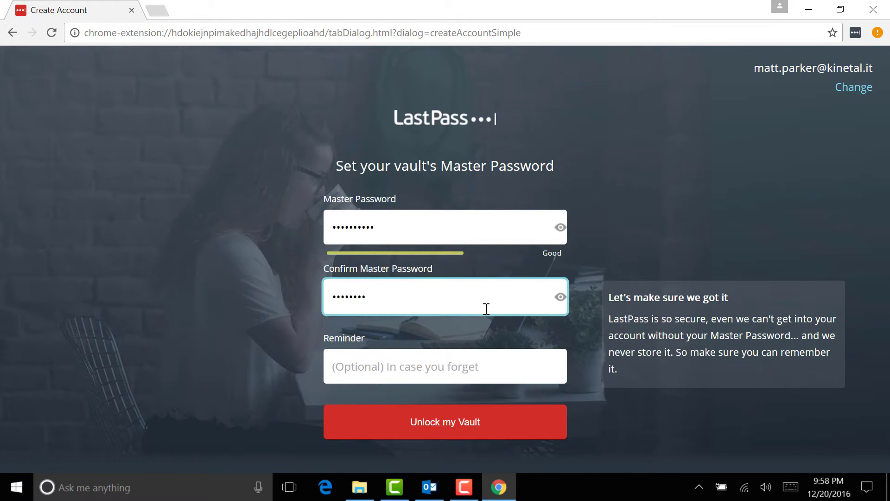
pyautogui.write('••')
pyautogui.click(453, 363)
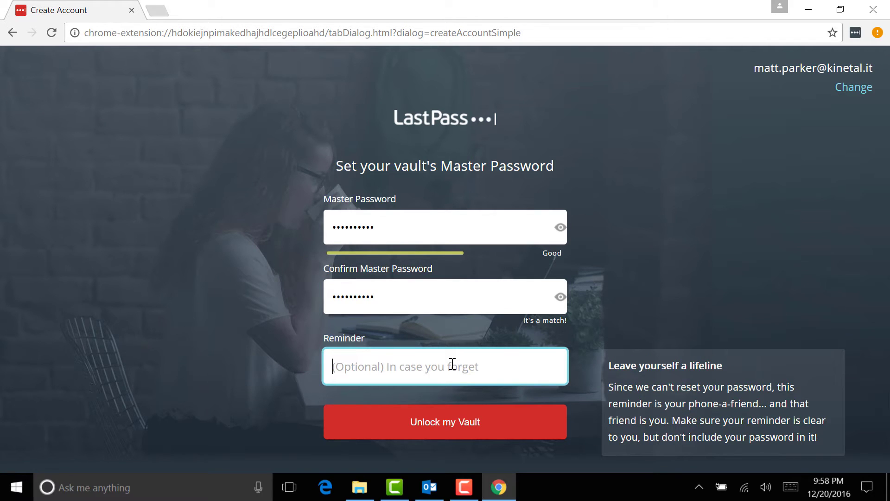
pyautogui.write('Something ')
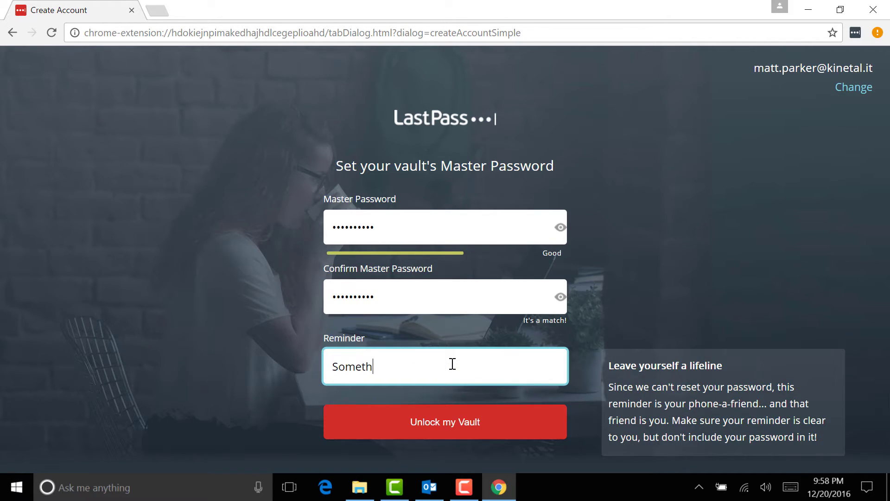
pyautogui.write('Clever')
# Check the confirmed master password and finish account setup, ending on lastpass.com
pyautogui.click(422, 294)
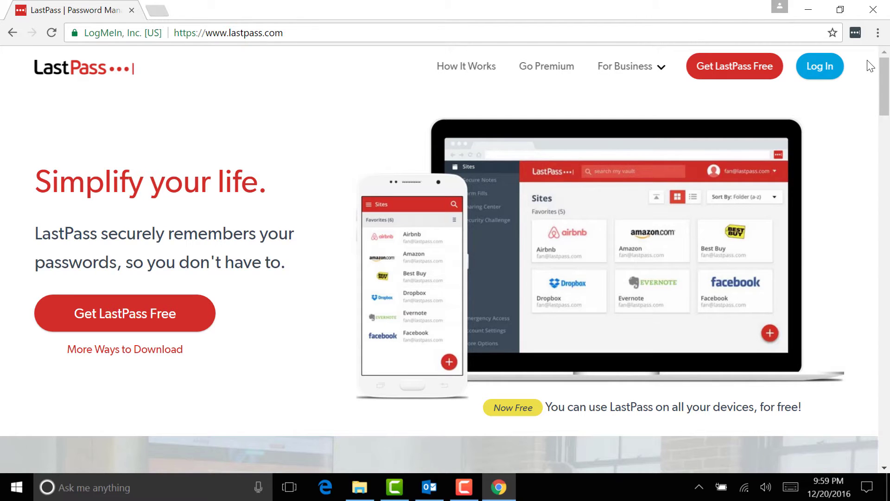
# Log in to the LastPass extension with the new e-mail and master password, remembering the password
pyautogui.click(856, 32)
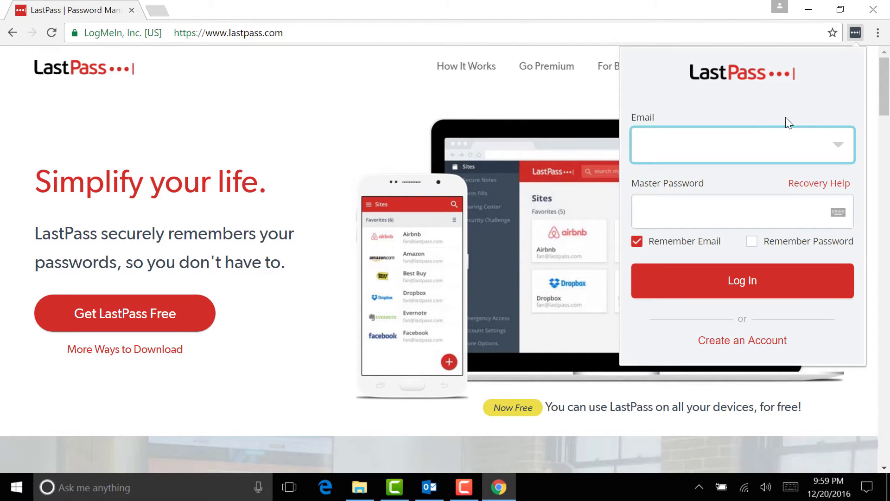
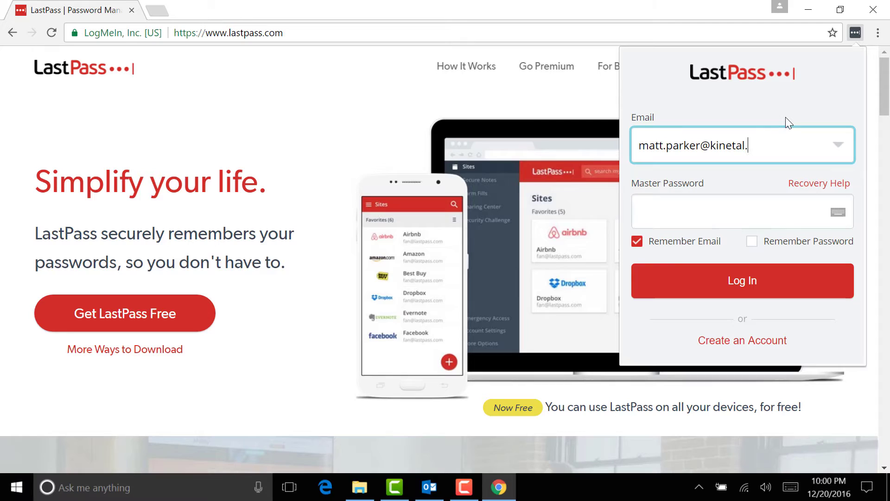
pyautogui.press('Tab')
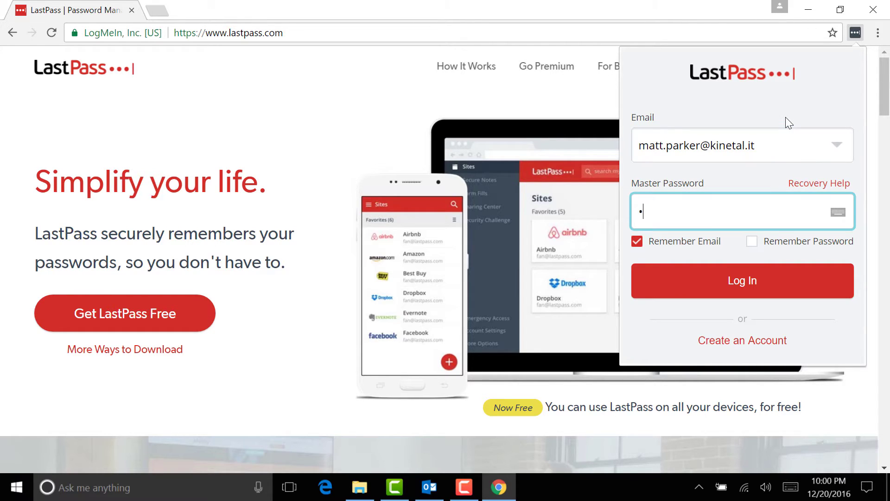
pyautogui.write('••••••••••')
pyautogui.click(751, 243)
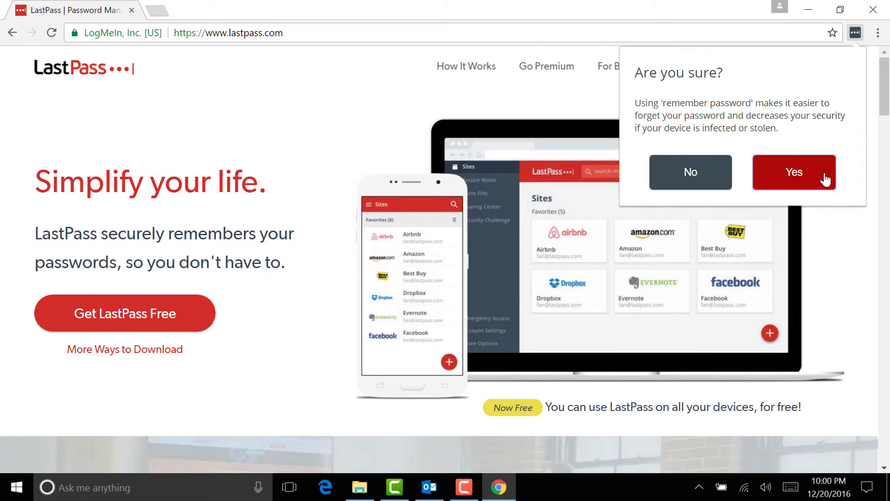
pyautogui.click(789, 180)
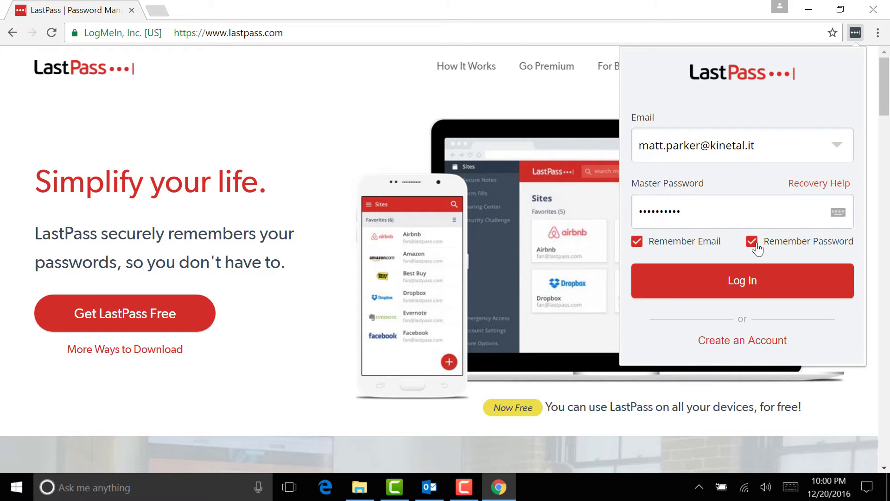
pyautogui.click(709, 288)
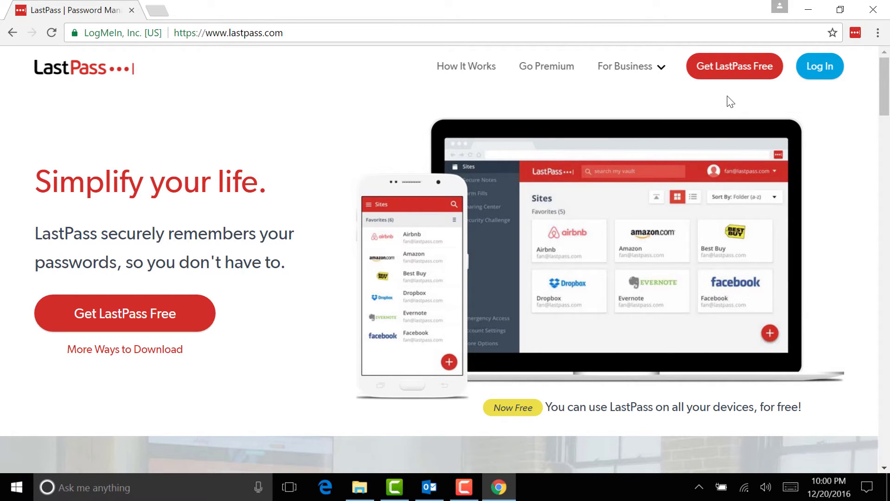
# Open the LastPass vault in a tab and load portal.office.com in another
pyautogui.click(856, 33)
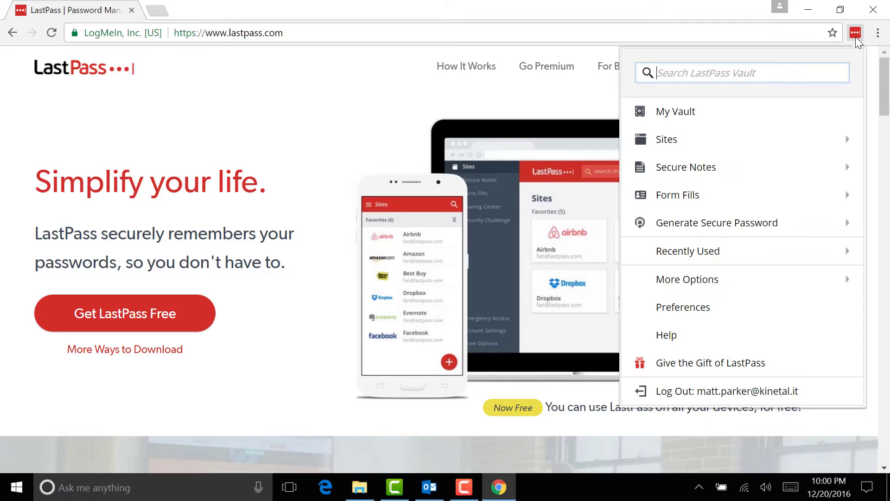
pyautogui.click(698, 120)
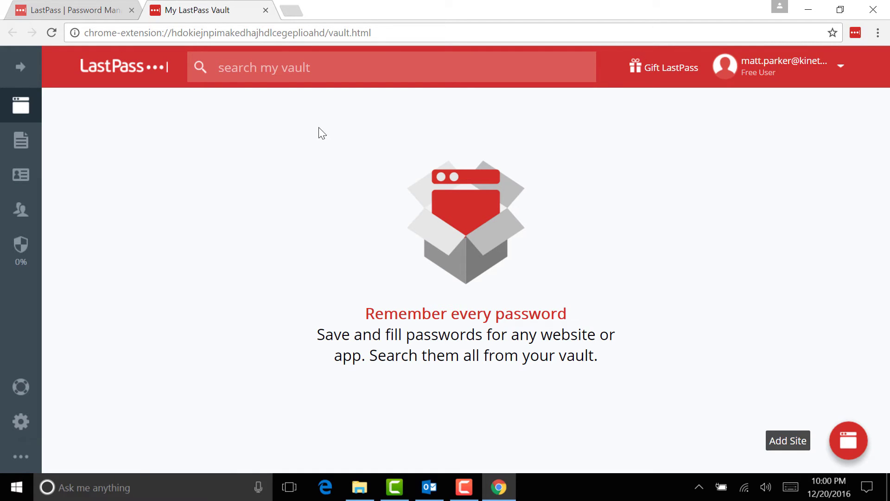
pyautogui.click(291, 10)
pyautogui.write('portal.office.com')
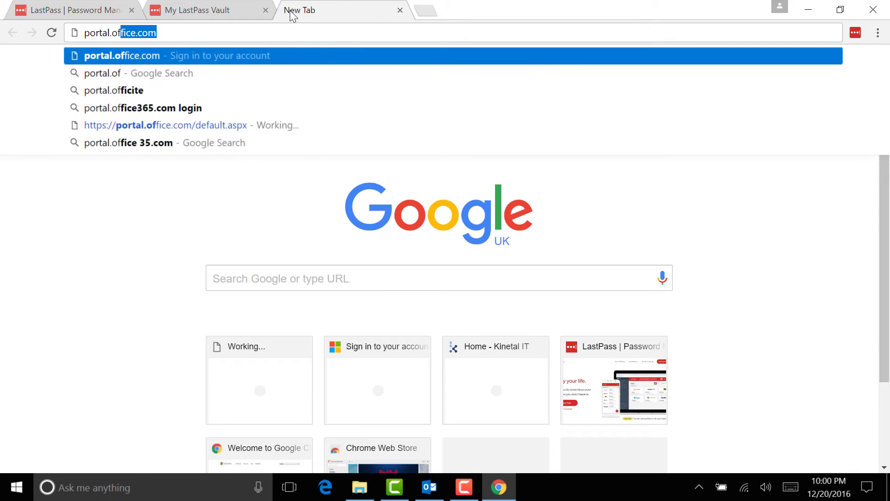
pyautogui.press('Return')
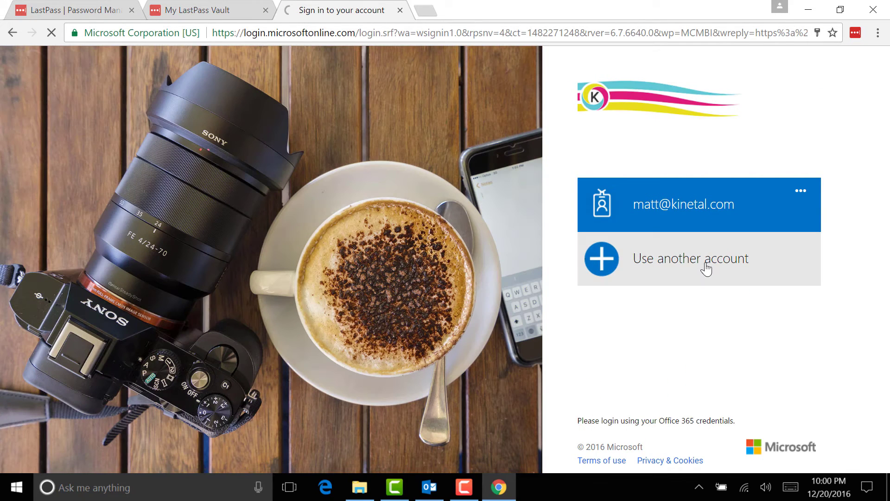
# Enter the work account e-mail and password, ticking Keep me signed in
pyautogui.click(706, 269)
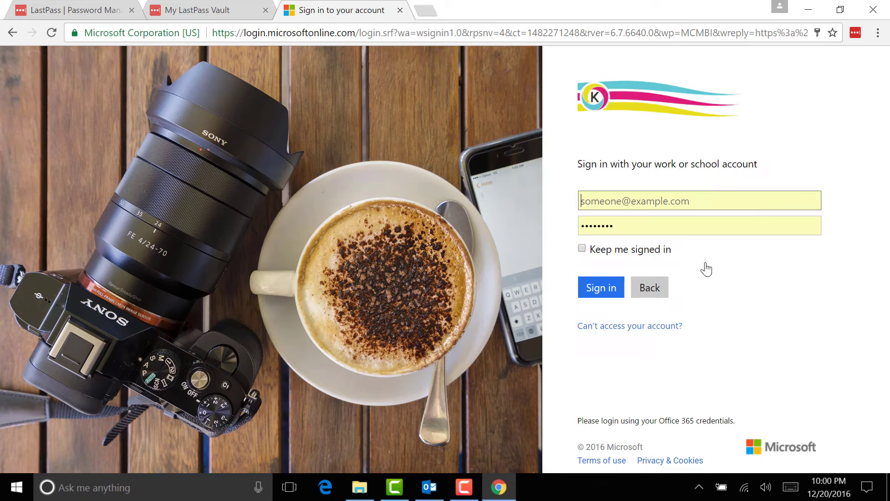
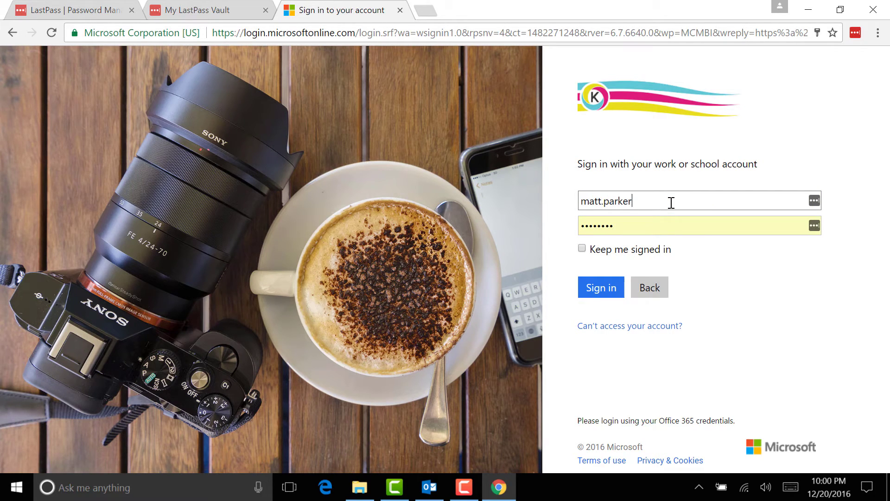
pyautogui.press('Tab')
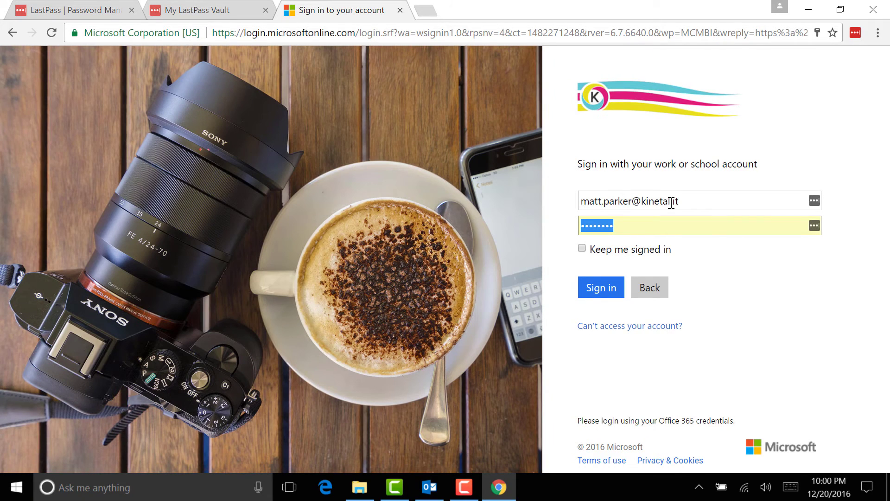
pyautogui.write('••••••••••')
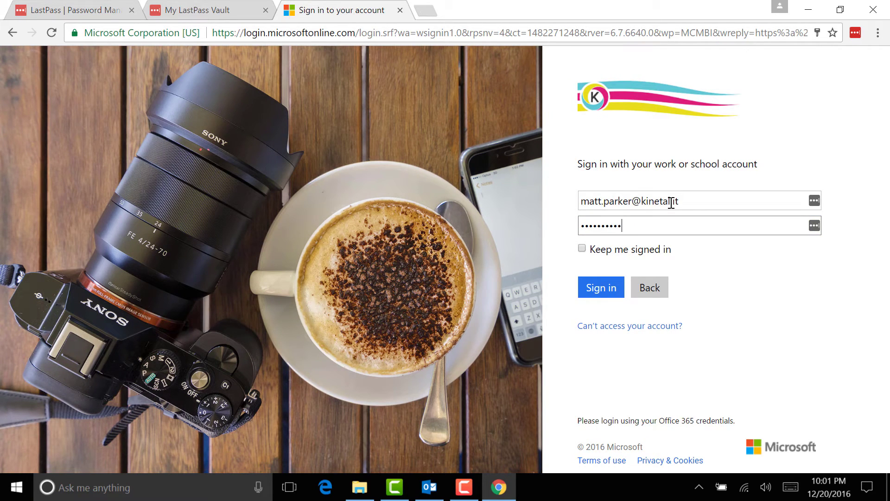
pyautogui.click(628, 253)
# Sign in and add the microsoftonline.com login to LastPass, then view it under Business
pyautogui.click(593, 291)
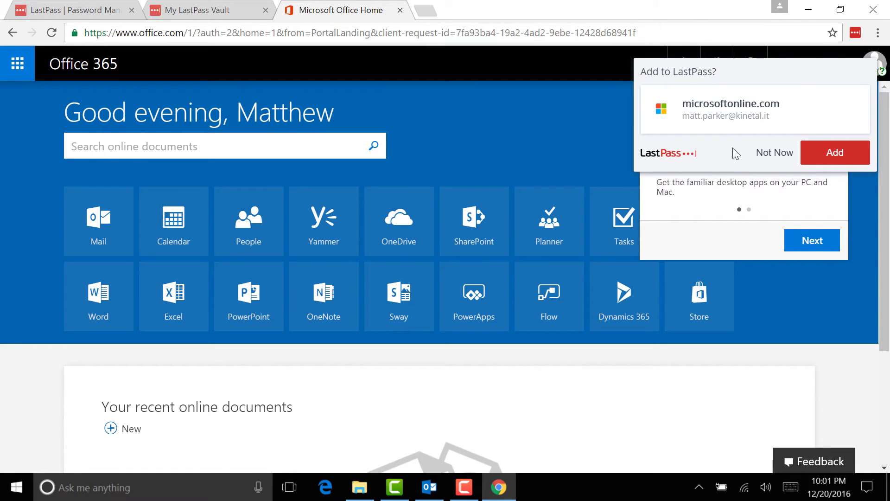
pyautogui.click(840, 161)
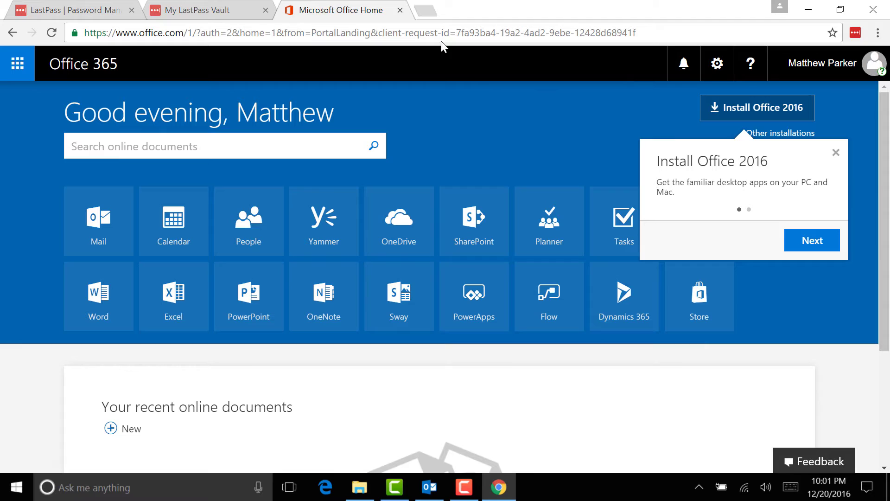
pyautogui.click(195, 10)
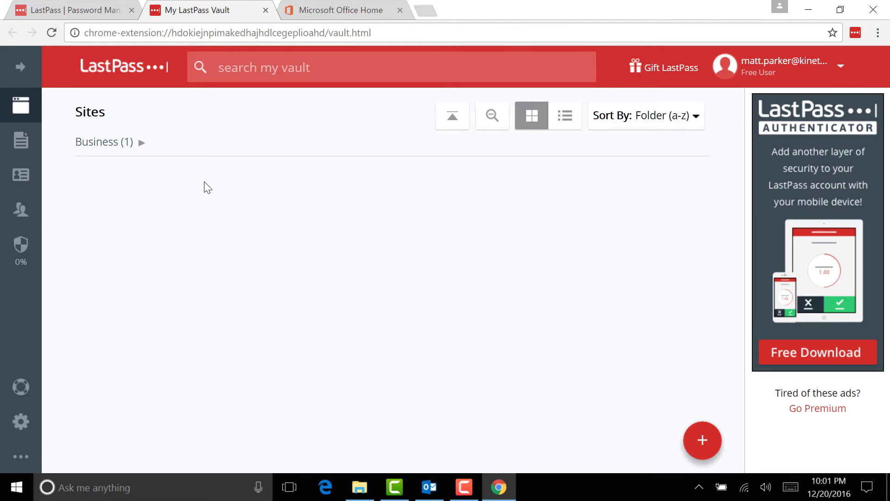
pyautogui.click(133, 141)
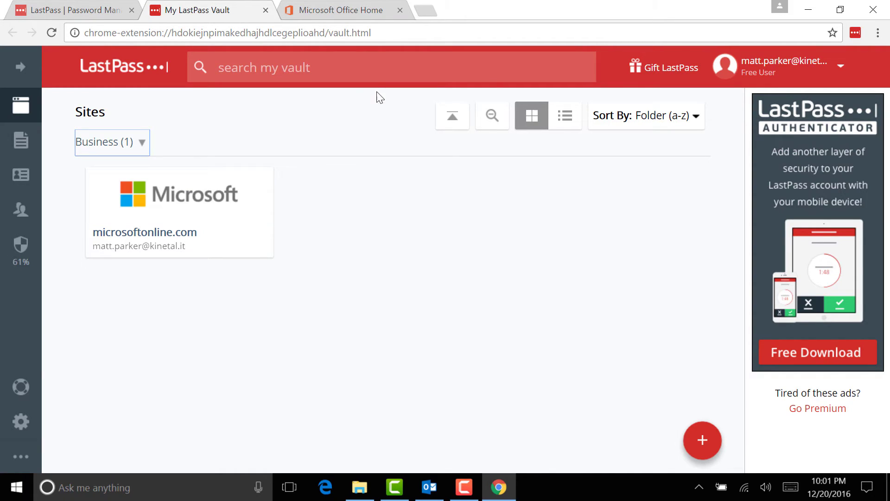
# Sign out of Office 365 and reload the portal sign-in page
pyautogui.click(382, 12)
pyautogui.click(834, 74)
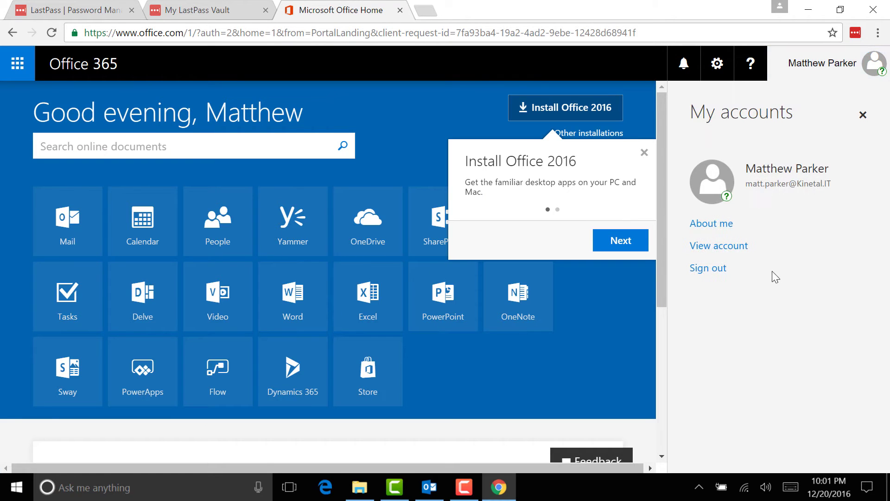
pyautogui.click(719, 271)
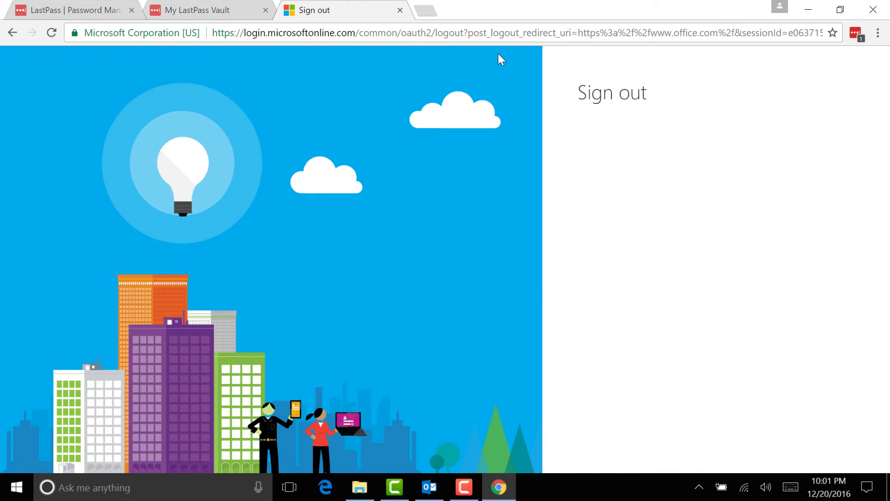
pyautogui.click(367, 28)
pyautogui.write('portal.office.com')
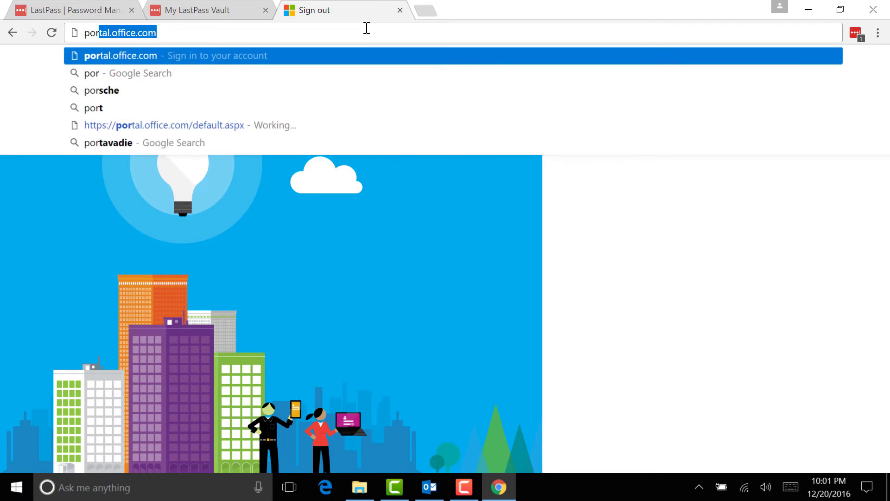
pyautogui.press('Return')
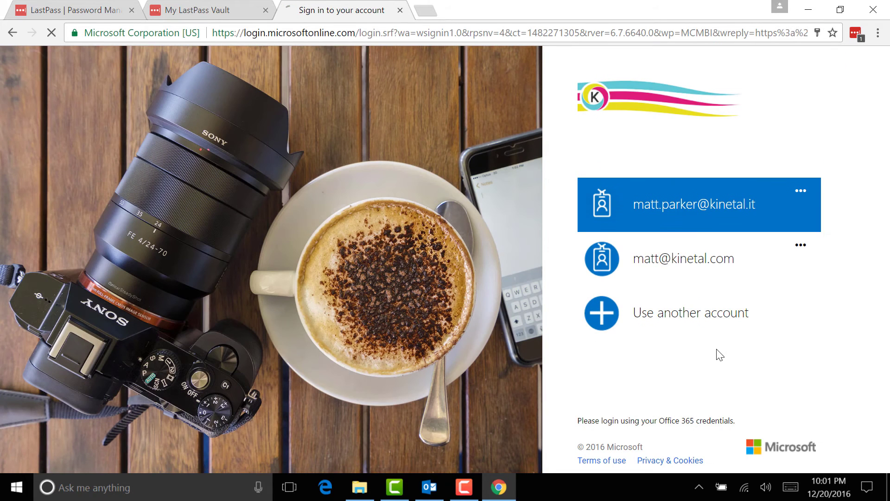
# Sign back in using the LastPass-saved Microsoft login and dismiss the Install Office 2016 tip
pyautogui.click(710, 325)
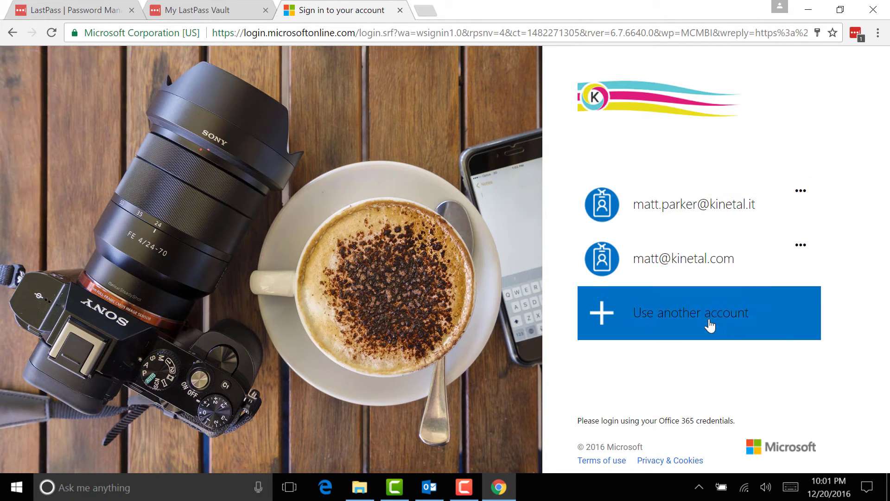
pyautogui.click(690, 206)
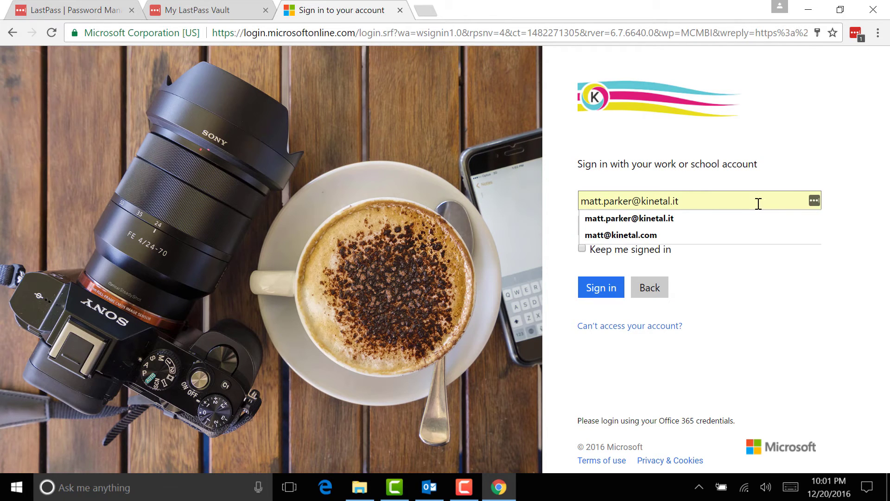
pyautogui.click(815, 201)
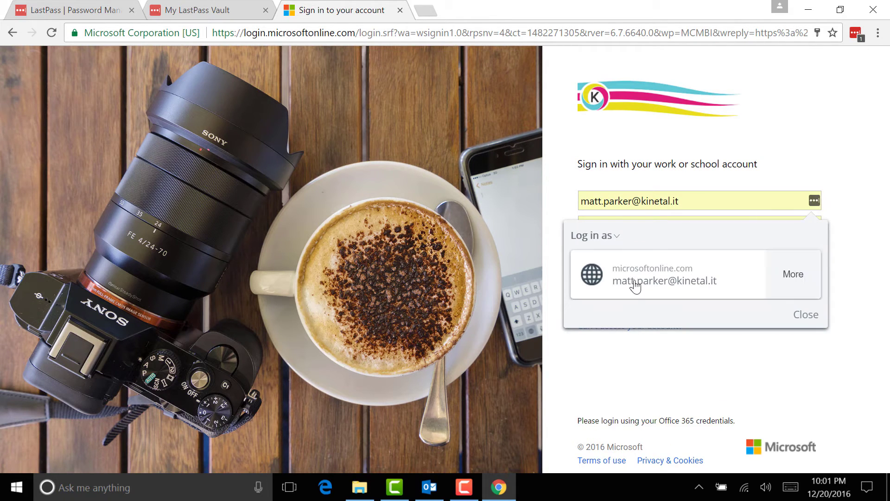
pyautogui.click(704, 281)
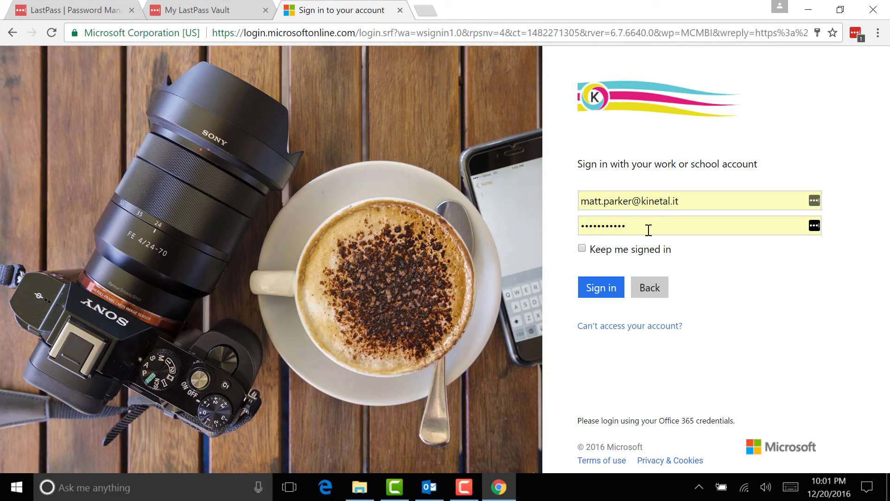
pyautogui.click(605, 289)
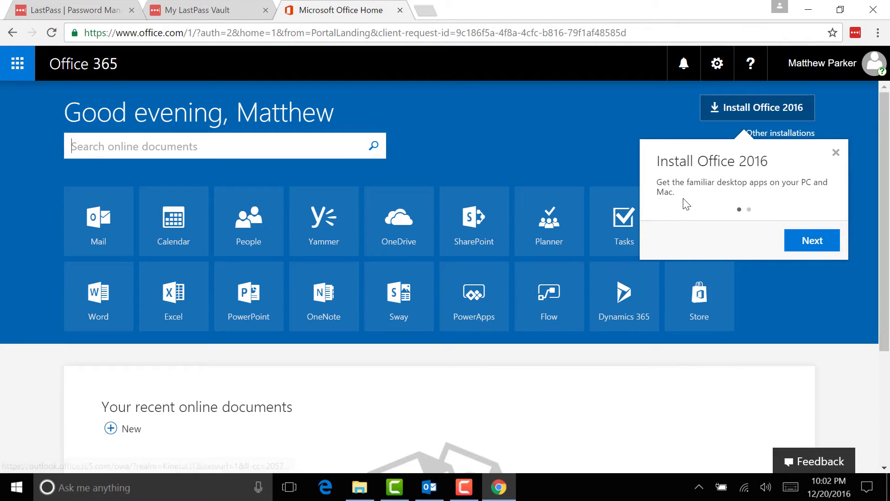
pyautogui.click(836, 153)
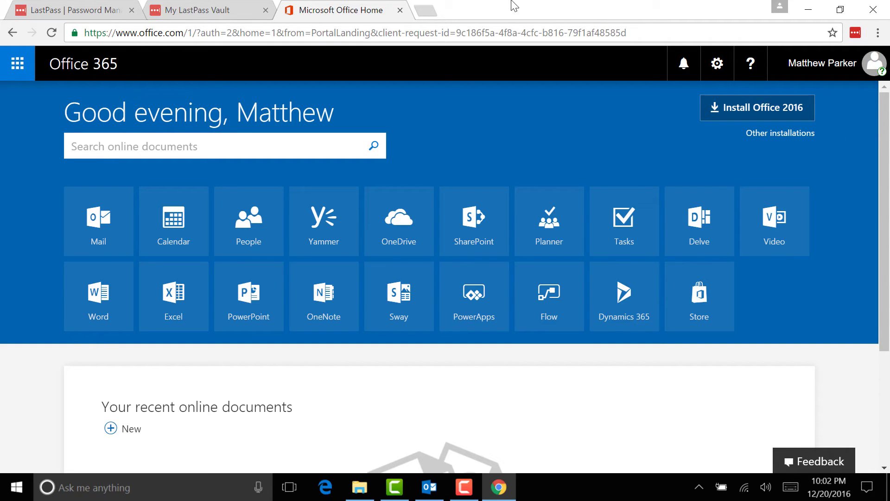
# Log out of Facebook and check the vault's Social folder for the facebook.com entry
pyautogui.click(425, 13)
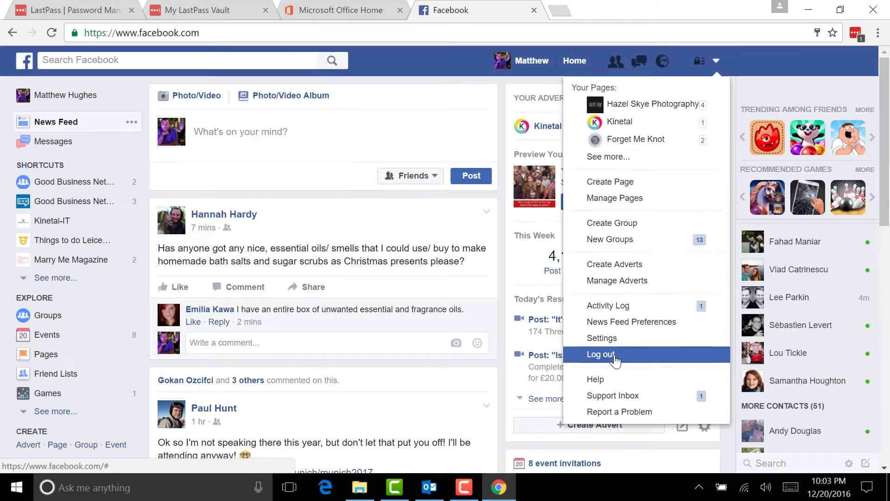
pyautogui.click(614, 355)
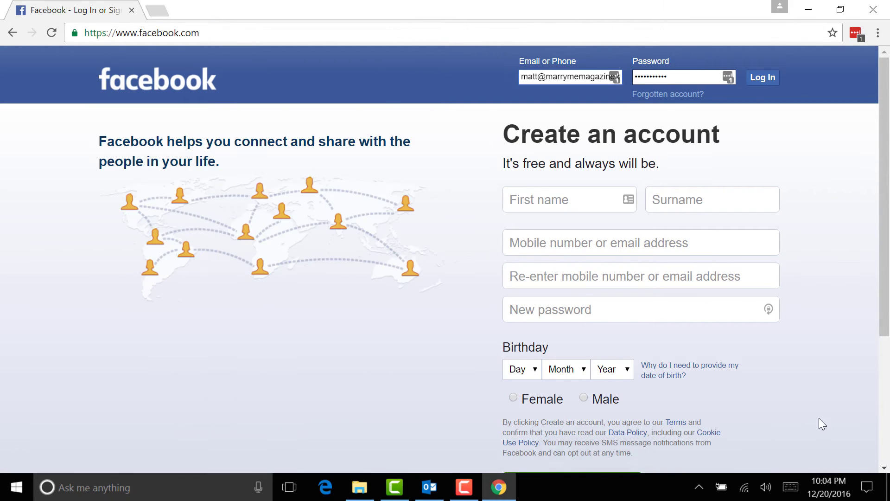
pyautogui.click(855, 32)
pyautogui.click(666, 113)
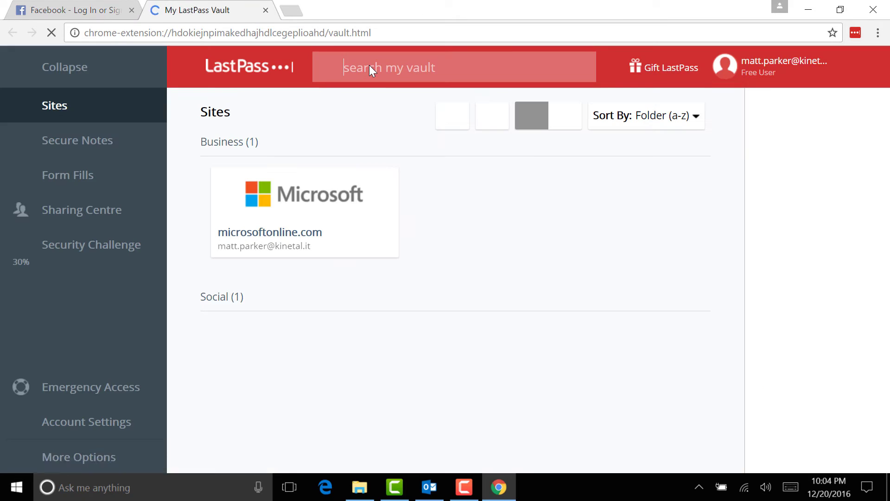
pyautogui.click(240, 307)
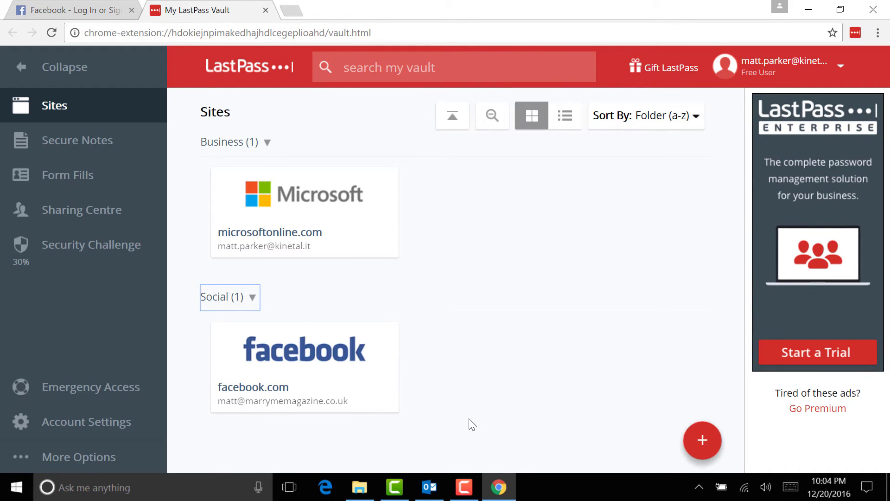
# Log in to Facebook with the saved LastPass login, dismiss the cookie notice, and return to the vault
pyautogui.click(104, 16)
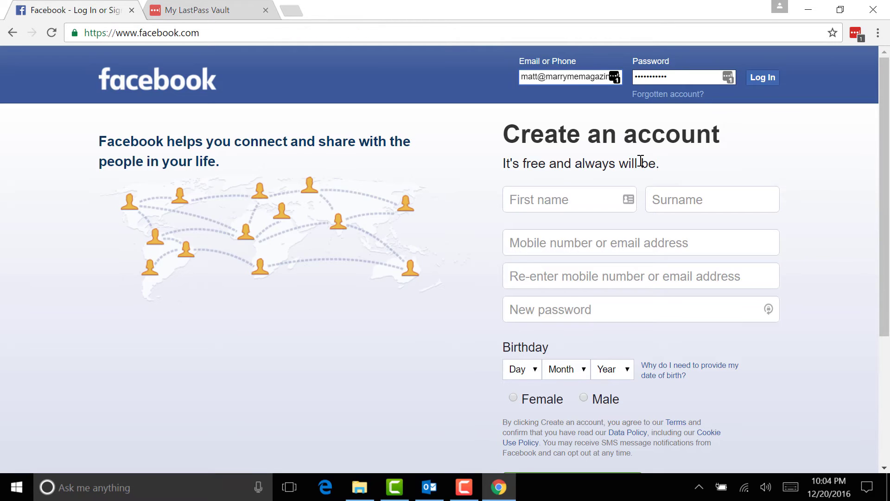
pyautogui.click(617, 79)
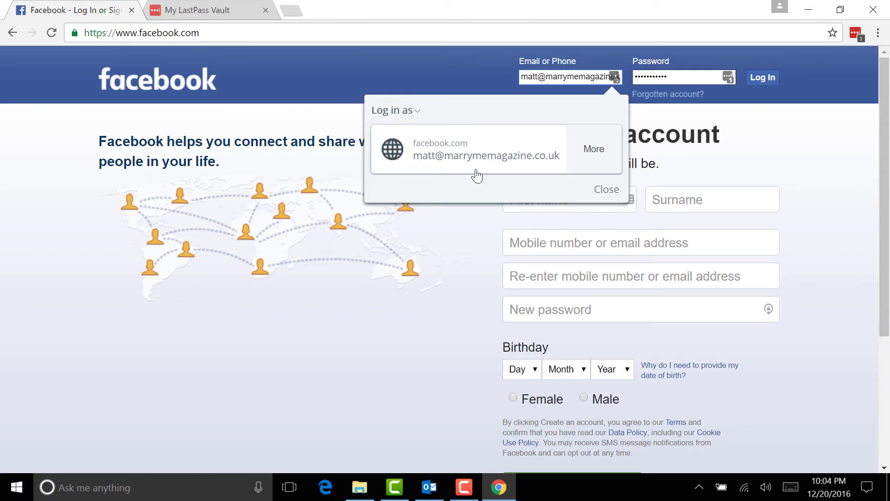
pyautogui.click(510, 159)
pyautogui.click(761, 78)
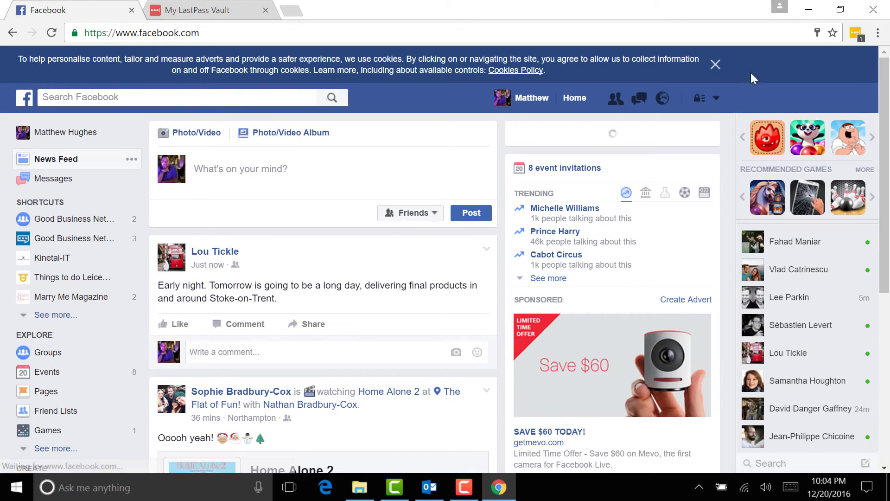
pyautogui.click(716, 64)
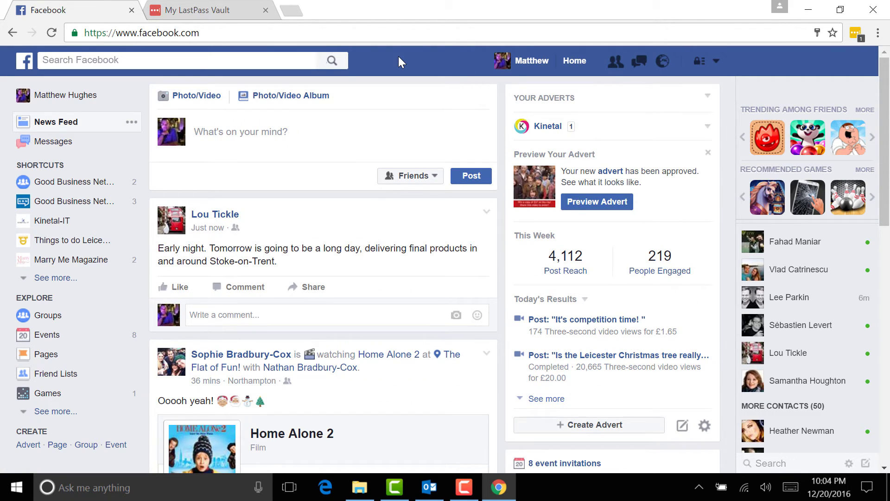
pyautogui.click(209, 13)
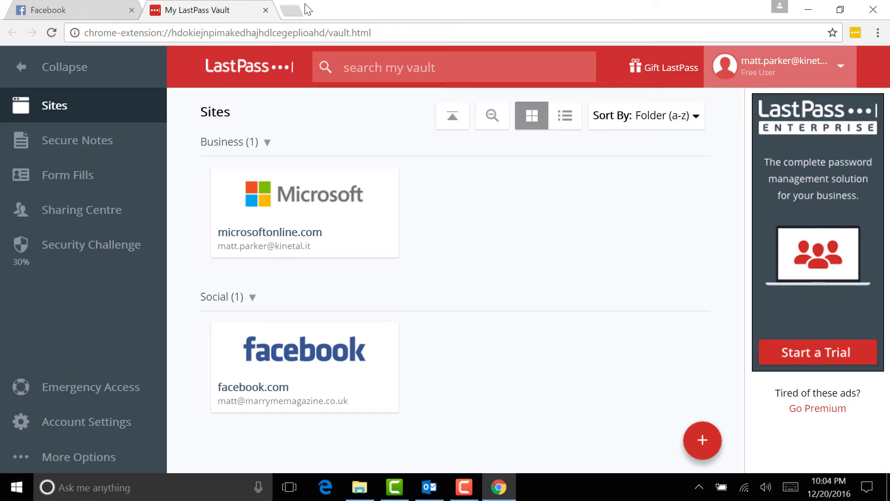
# Go to gmail.com, start creating a Google account and select the Create a password field
pyautogui.click(291, 10)
pyautogui.write('gmil.c')
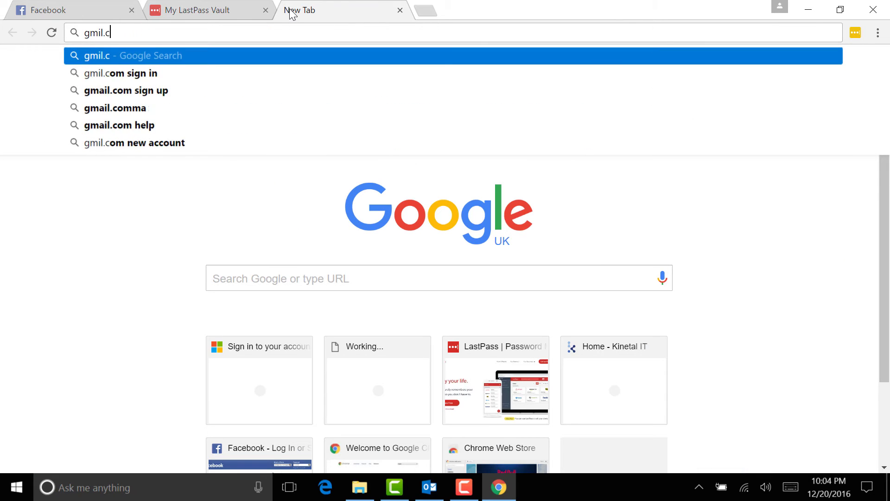
pyautogui.press('BackSpace')
pyautogui.press('BackSpace')
pyautogui.write('ail.com')
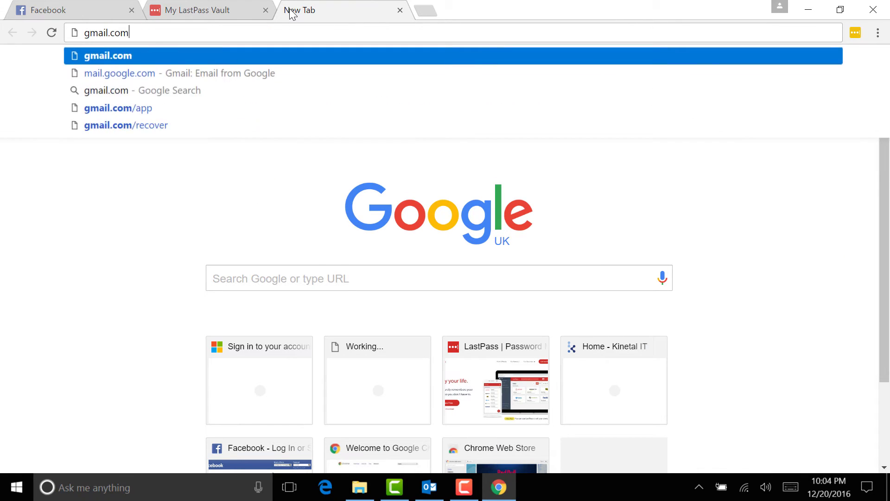
pyautogui.press('Return')
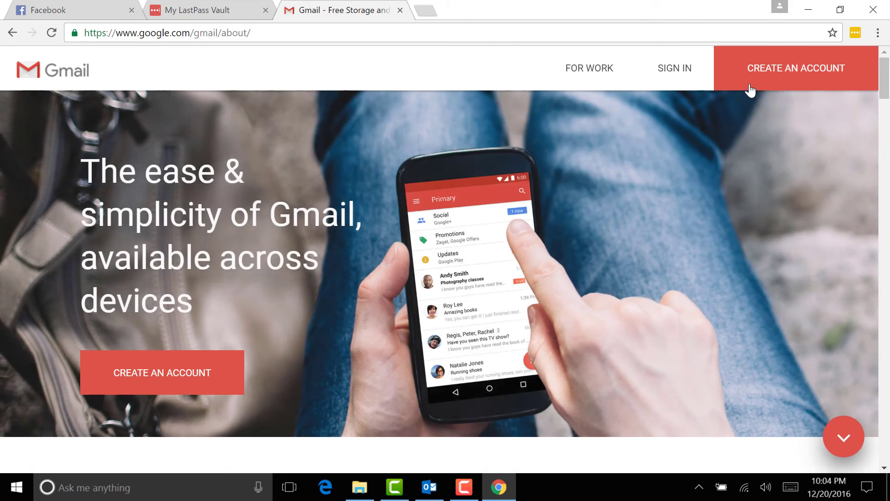
pyautogui.click(764, 78)
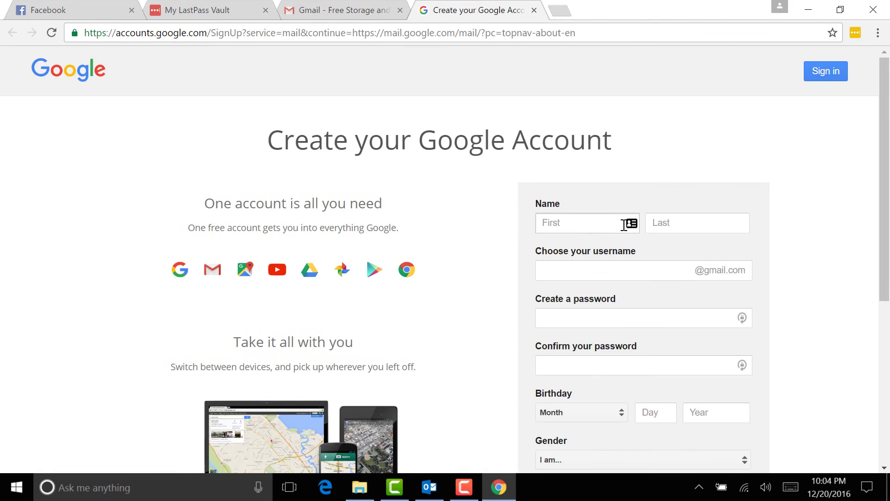
pyautogui.scroll(-2, 622, 224)
pyautogui.click(635, 206)
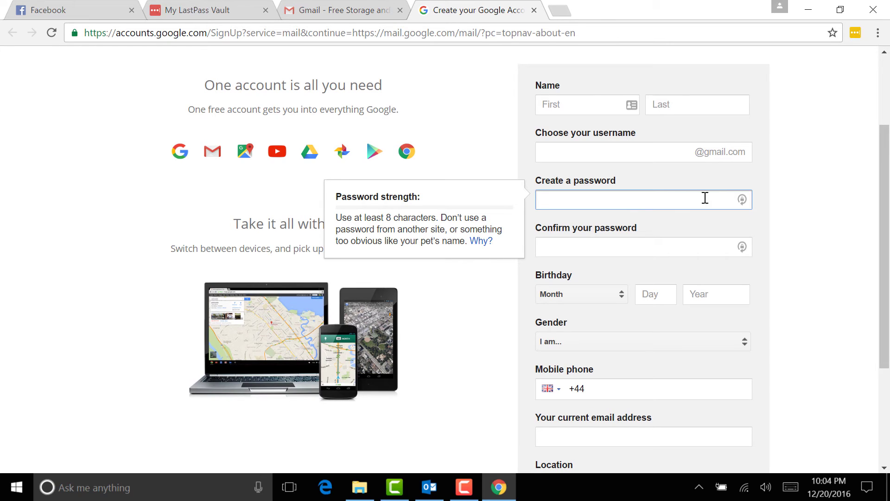
# Fill the fields with a default generated password, then reopen the generator's detailed options
pyautogui.click(743, 203)
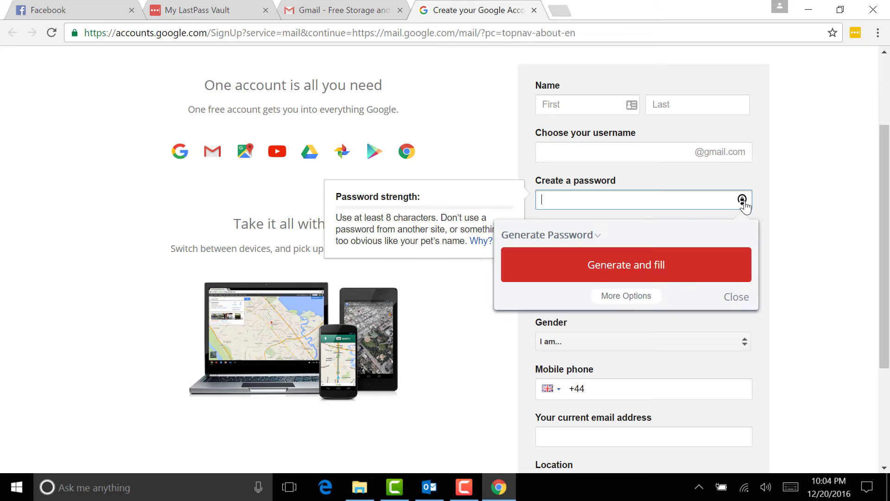
pyautogui.click(676, 273)
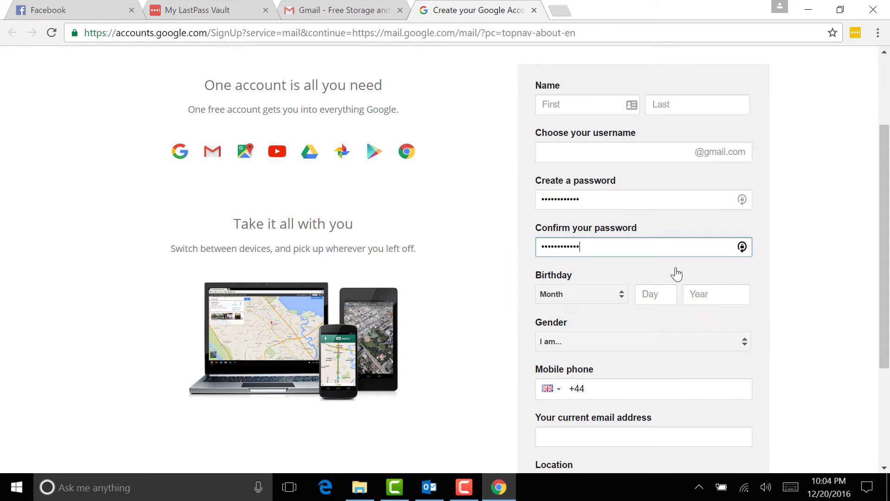
pyautogui.click(745, 208)
pyautogui.click(742, 200)
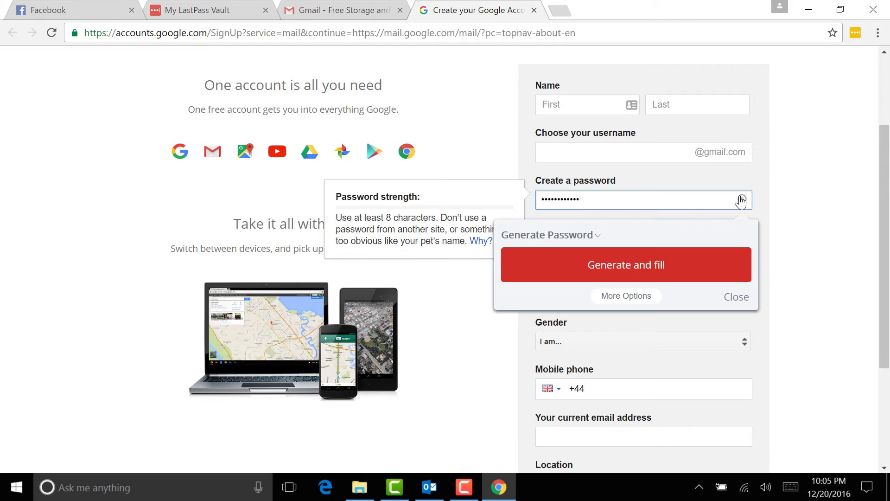
pyautogui.click(627, 297)
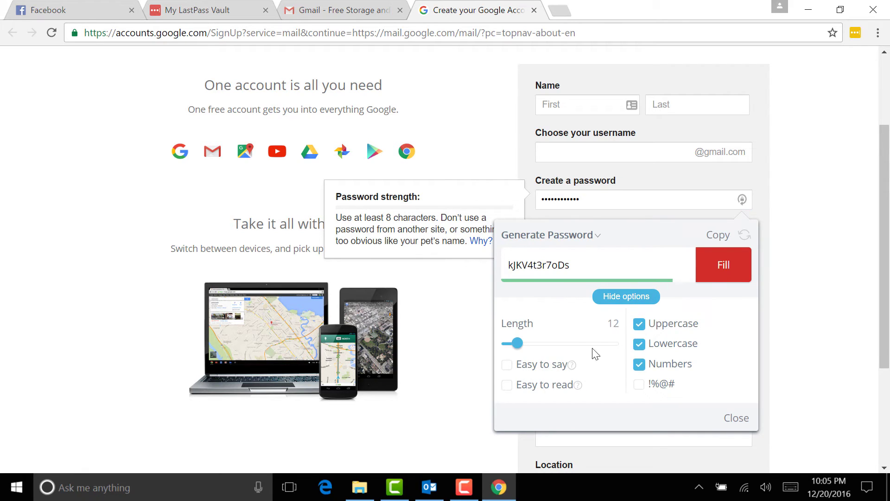
# Generate a 40-character password with upper, lower, numbers and symbols, and fill both fields
pyautogui.moveTo(554, 345)
pyautogui.mouseDown()
pyautogui.moveTo(562, 346)
pyautogui.moveTo(549, 345)
pyautogui.mouseUp()
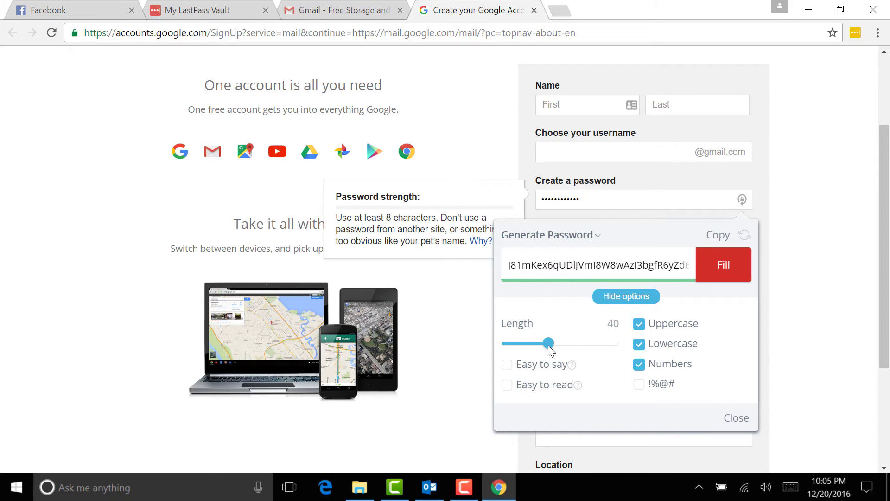
pyautogui.click(507, 365)
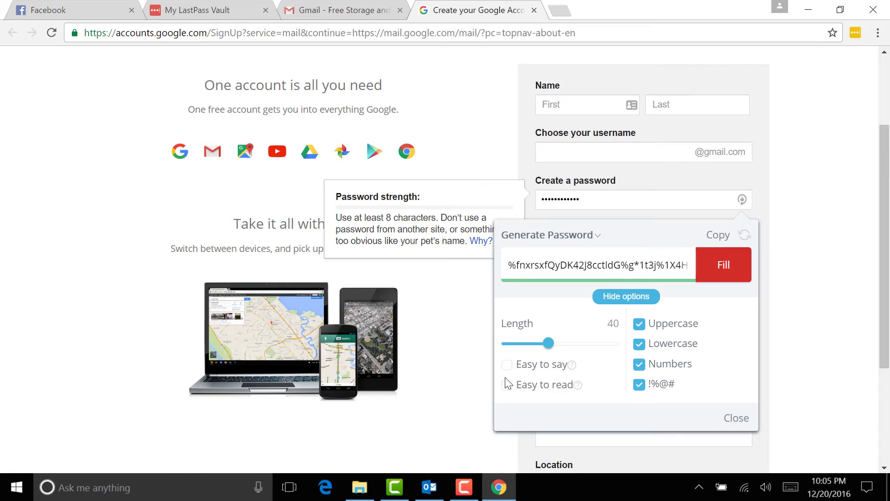
pyautogui.click(641, 366)
pyautogui.click(642, 345)
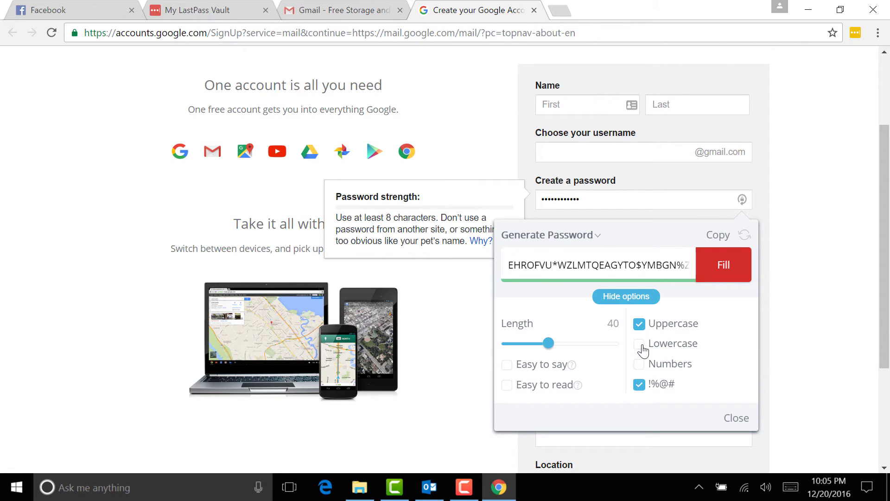
pyautogui.click(641, 365)
pyautogui.click(642, 346)
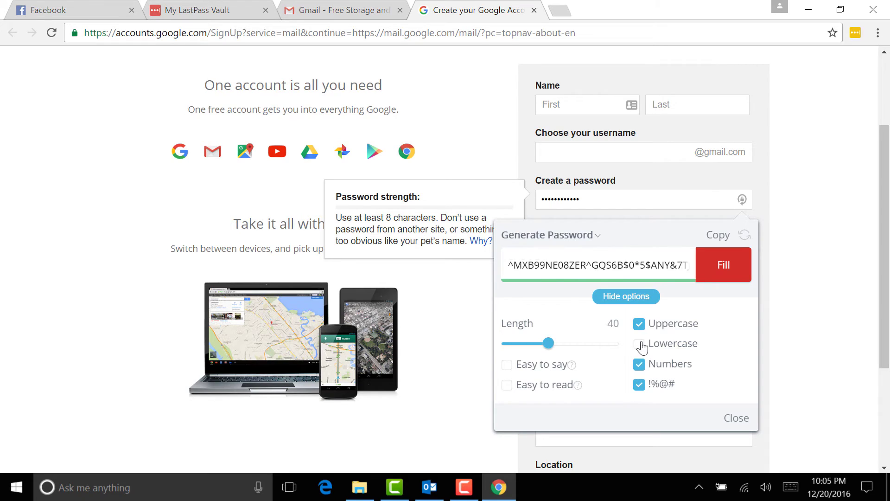
pyautogui.click(584, 270)
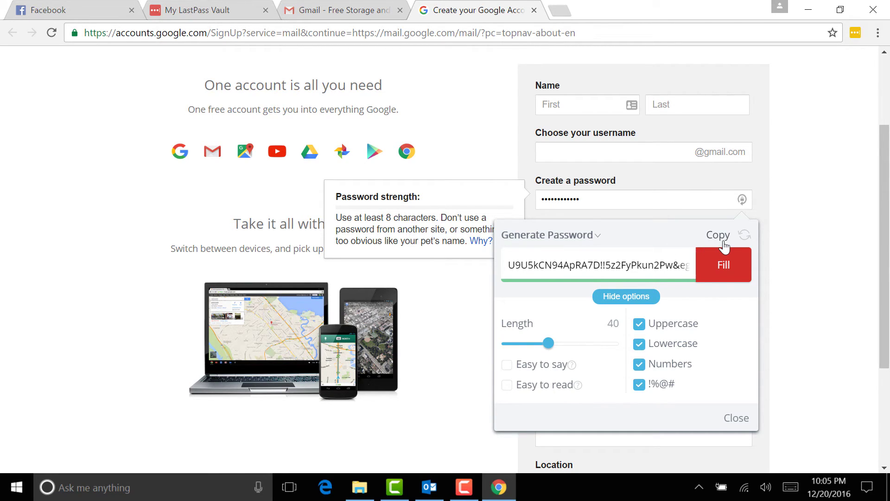
pyautogui.click(722, 279)
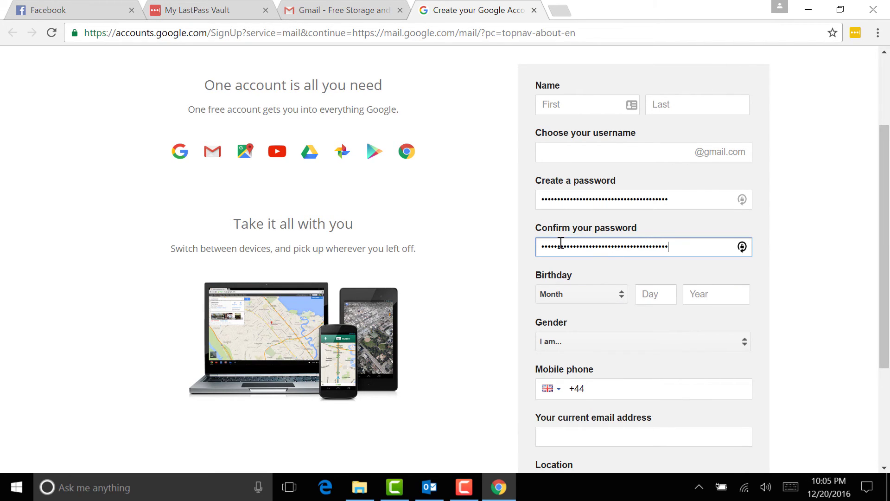
pyautogui.click(588, 152)
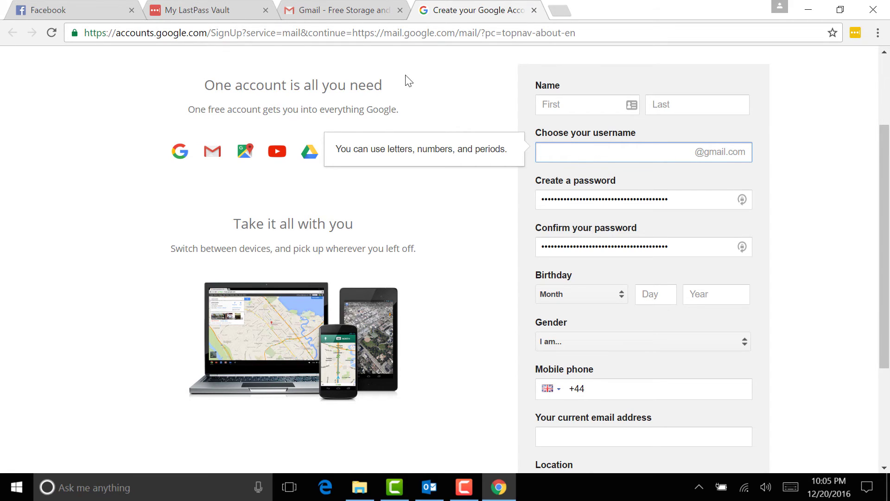
# Switch to the My LastPass Vault tab to see the Microsoft, Facebook and Twitter sites
pyautogui.click(204, 10)
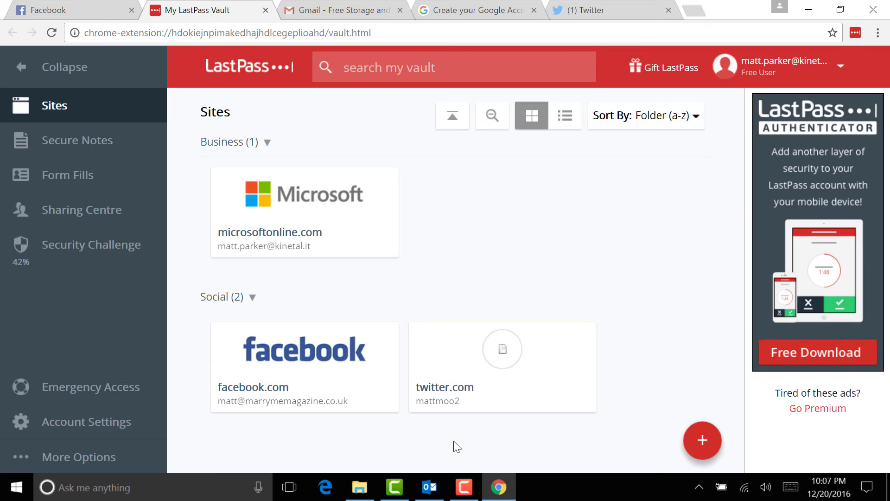
# Start sharing the twitter.com login and enter the recipient's e-mail address
pyautogui.moveTo(560, 395)
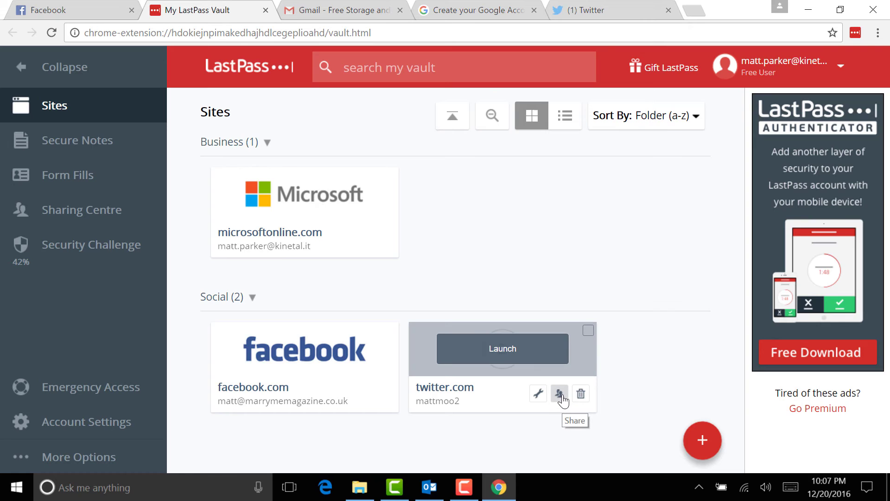
pyautogui.click(559, 394)
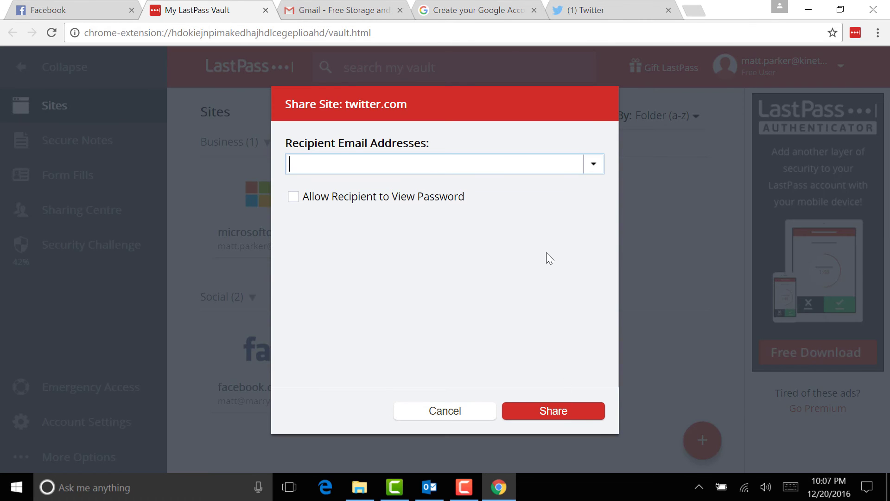
pyautogui.press('Left')
pyautogui.press('Left')
pyautogui.press('Left')
pyautogui.press('Left')
pyautogui.write('l')
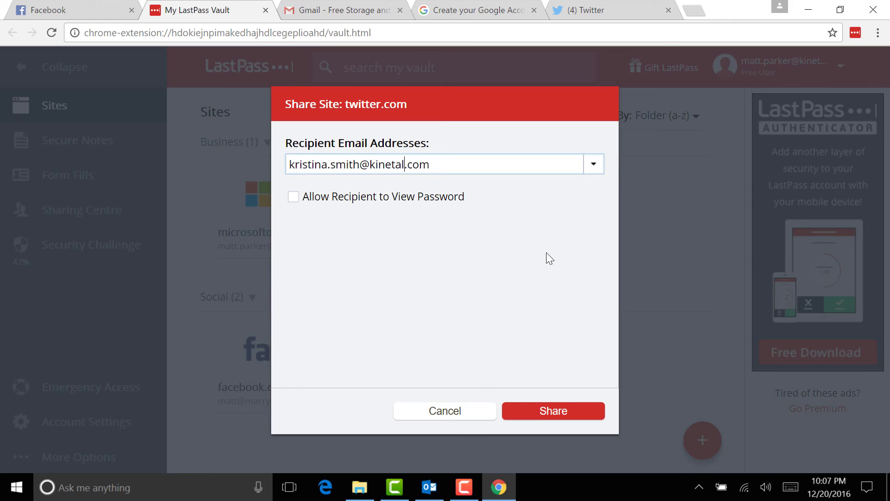
# Leave Allow Recipient to View Password unticked, then send the share and verification e-mail
pyautogui.click(400, 200)
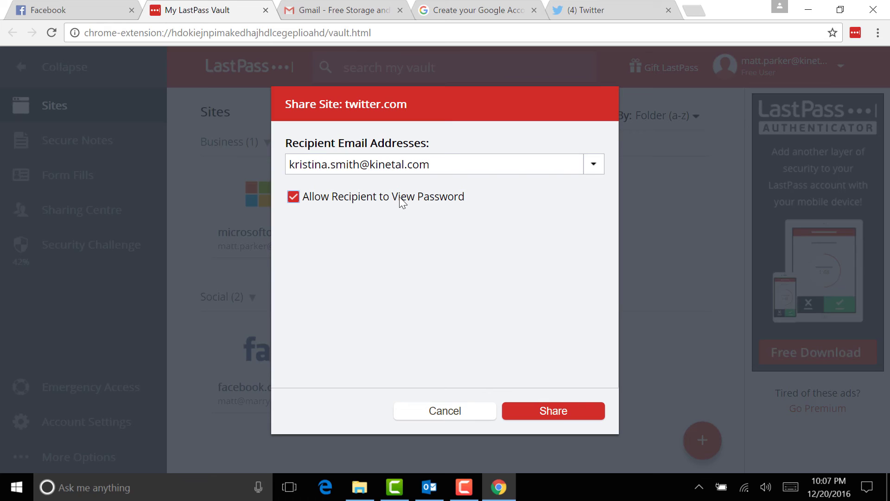
pyautogui.click(402, 203)
pyautogui.click(532, 413)
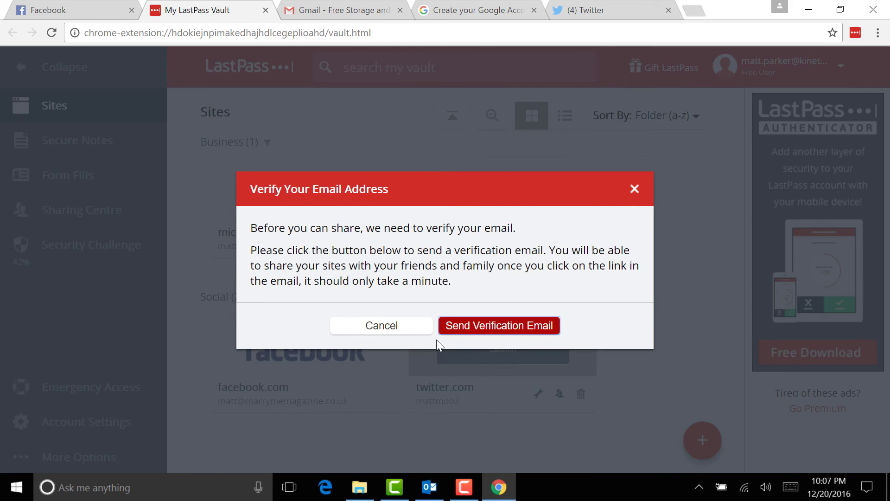
pyautogui.click(495, 326)
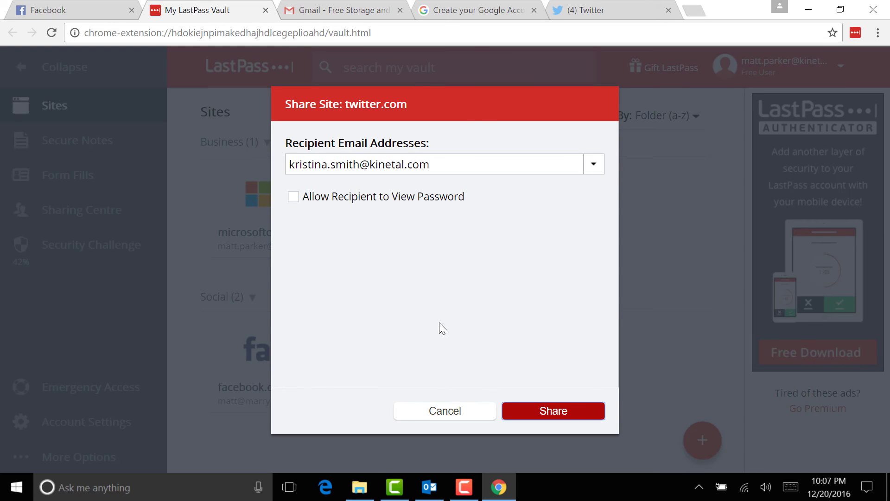
pyautogui.press('Return')
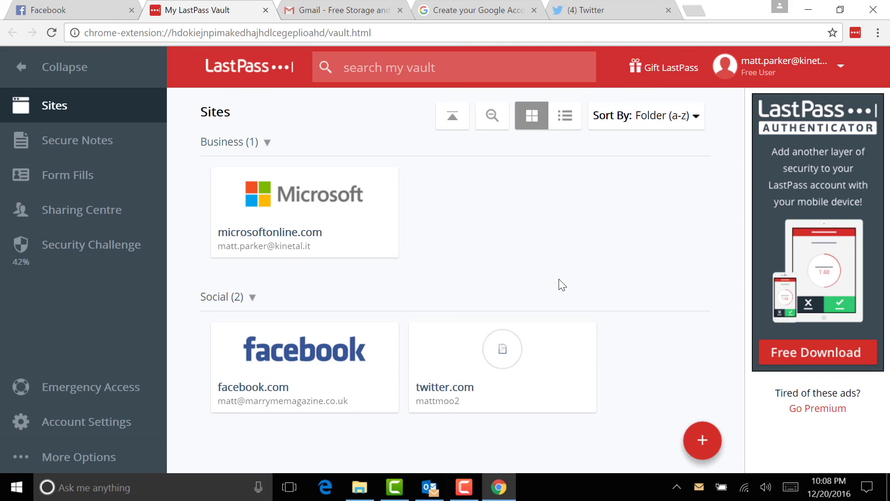
# Cancel the pending twitter.com invitation in the Sharing Centre's Shared with Others list
pyautogui.click(588, 10)
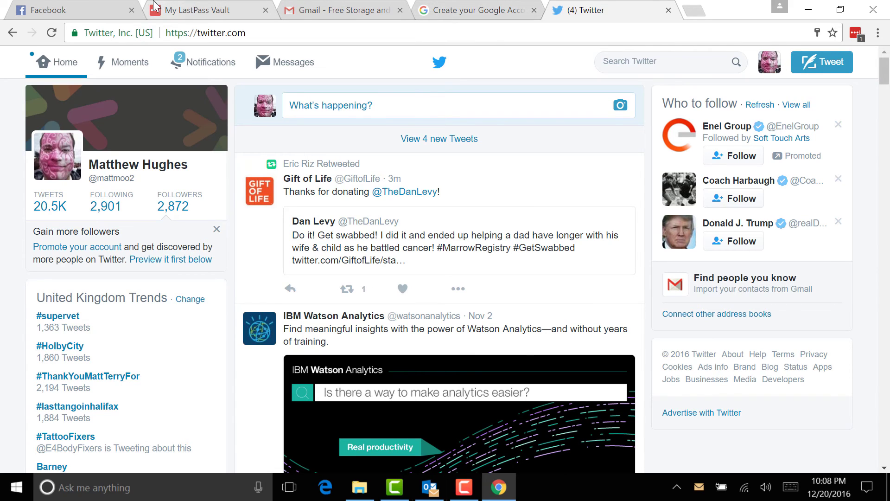
pyautogui.click(175, 5)
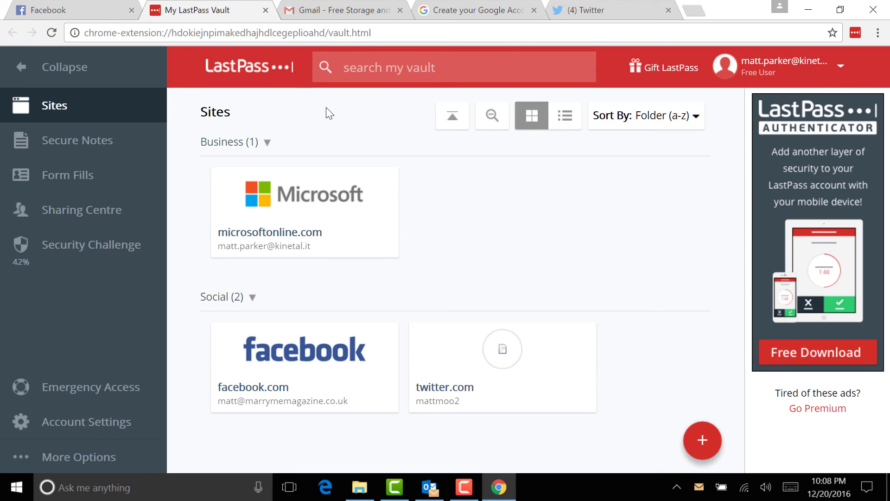
pyautogui.click(117, 213)
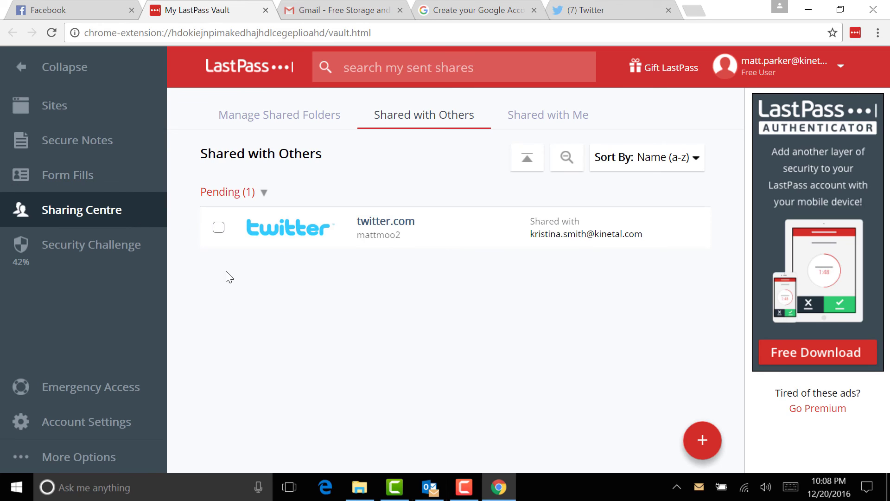
pyautogui.click(219, 228)
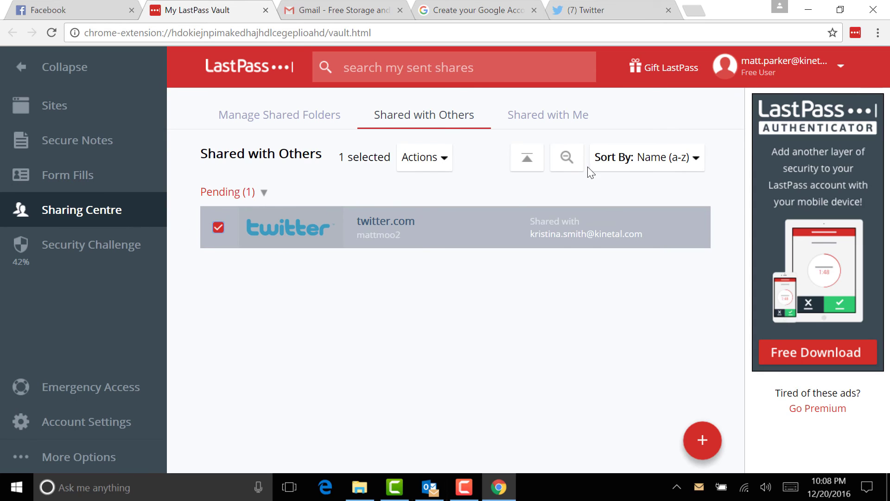
pyautogui.click(425, 165)
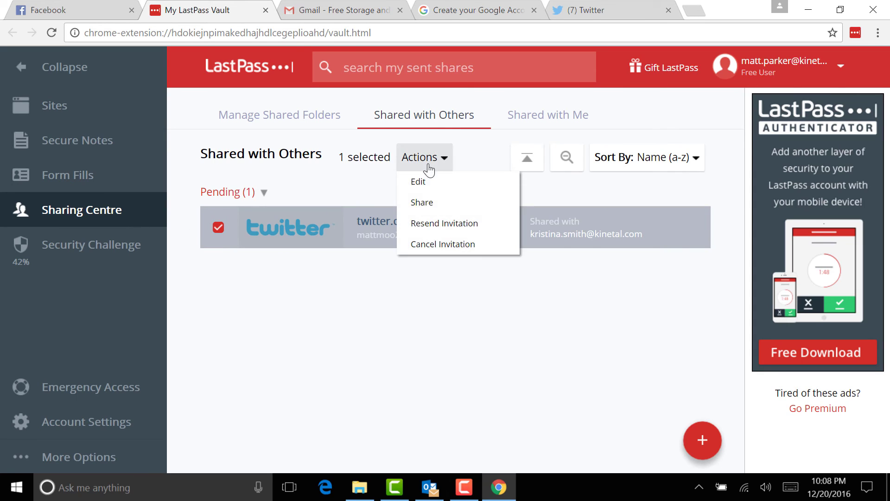
pyautogui.click(456, 244)
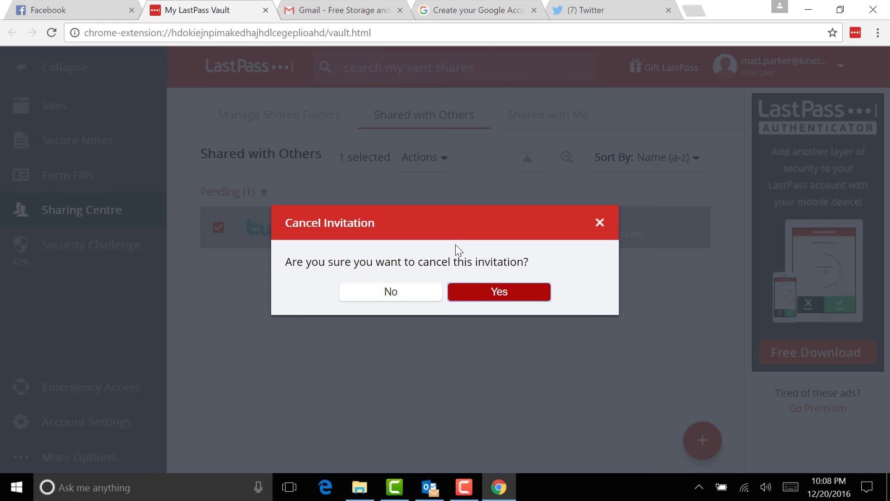
pyautogui.click(485, 304)
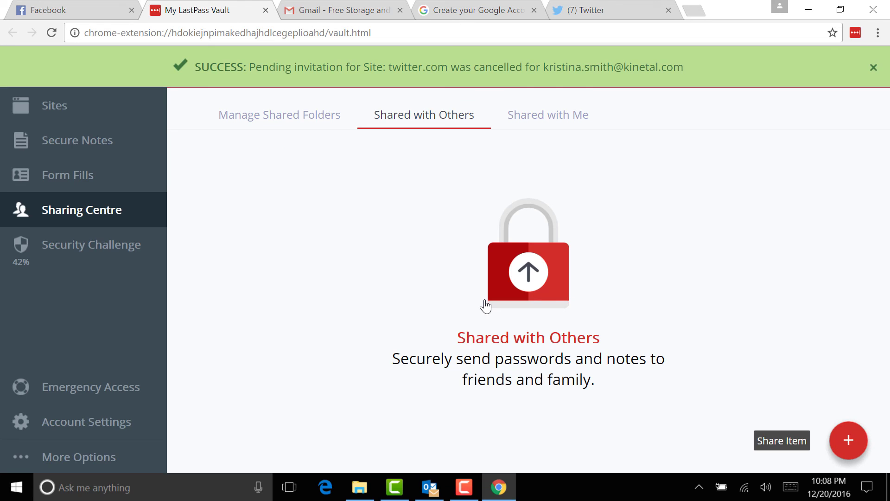
# Show the Sharing Centre's Manage Shared Folders page, which has no shared folders
pyautogui.click(299, 121)
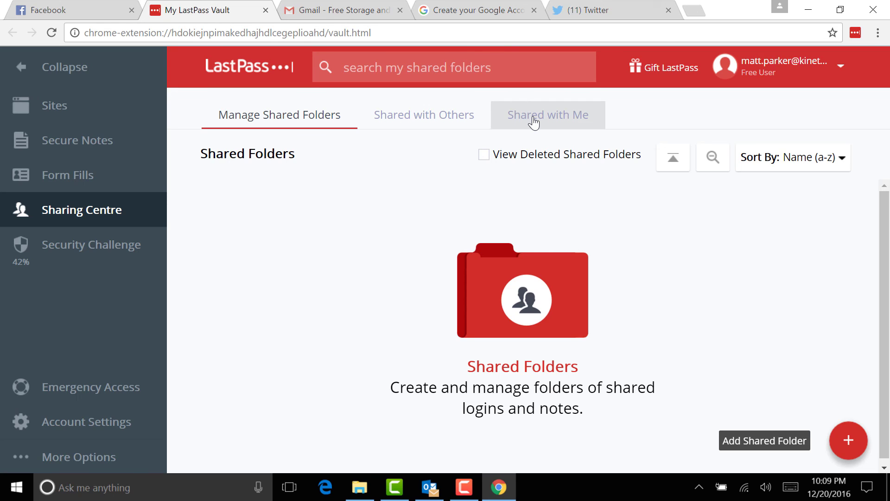
# Return to the Sites view listing microsoftonline.com, facebook.com and twitter.com
pyautogui.click(82, 107)
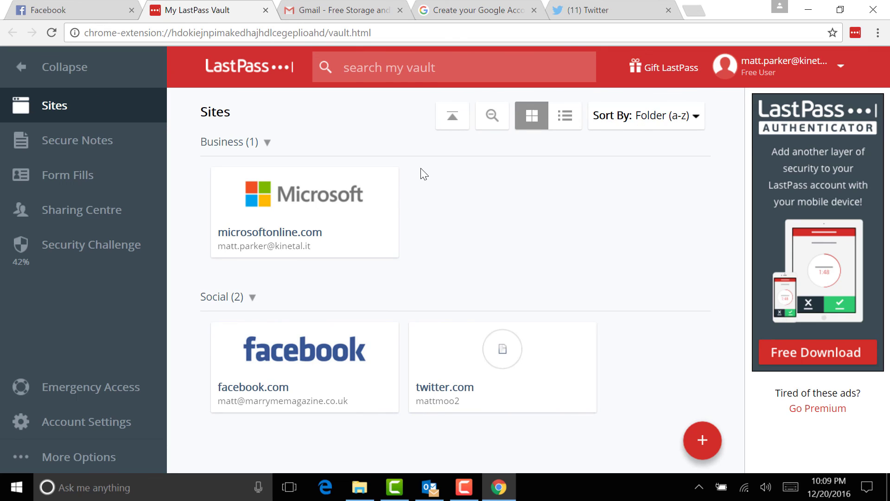